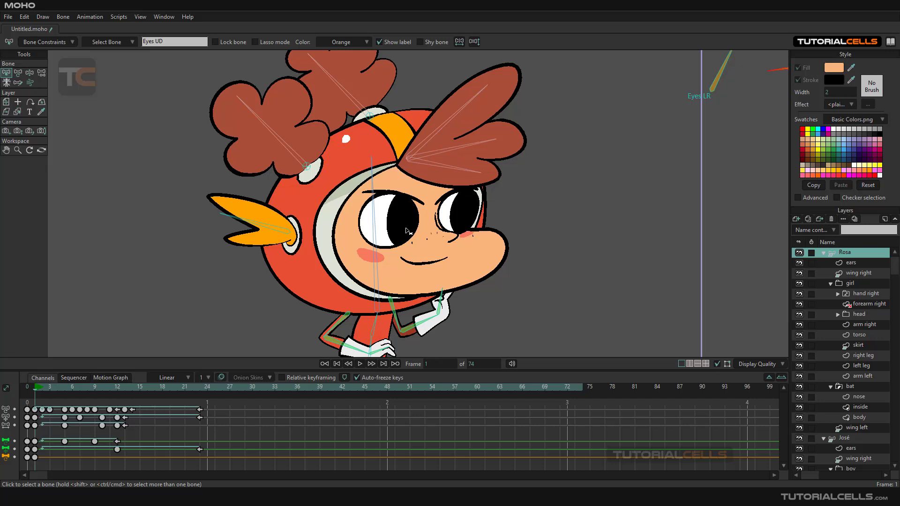
Step: Test Rosa's eye control by swinging the Eyes LR bone to one side and back with the Manipulate Bones tool
scroll(406, 230, "up", 1)
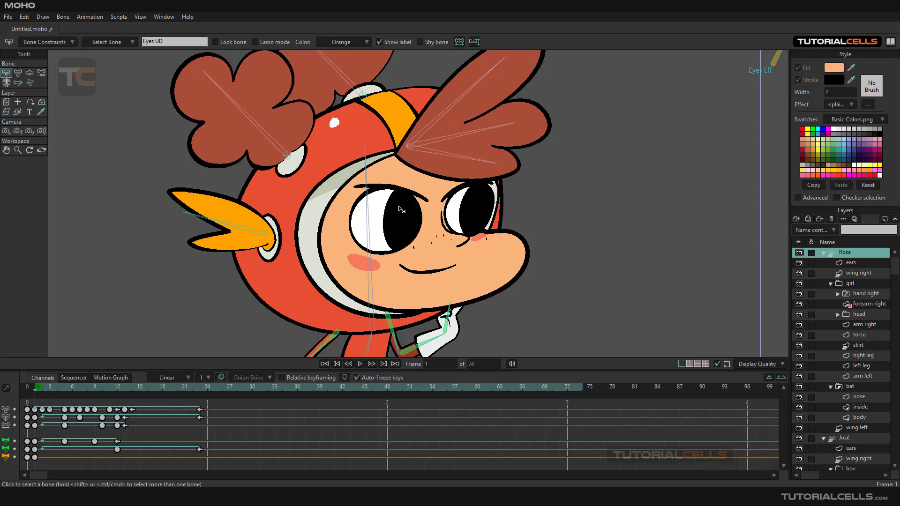
scroll(433, 211, "down", 2)
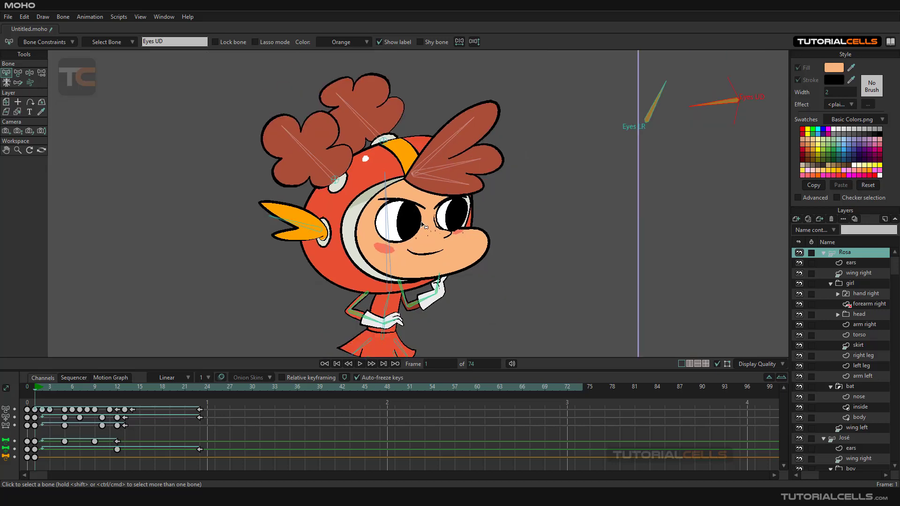
scroll(437, 214, "down", 1)
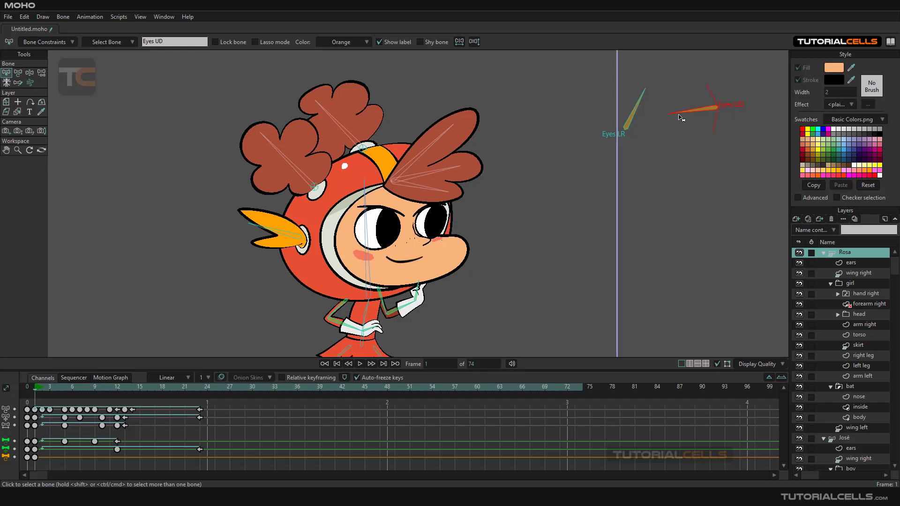
left_click(30, 74)
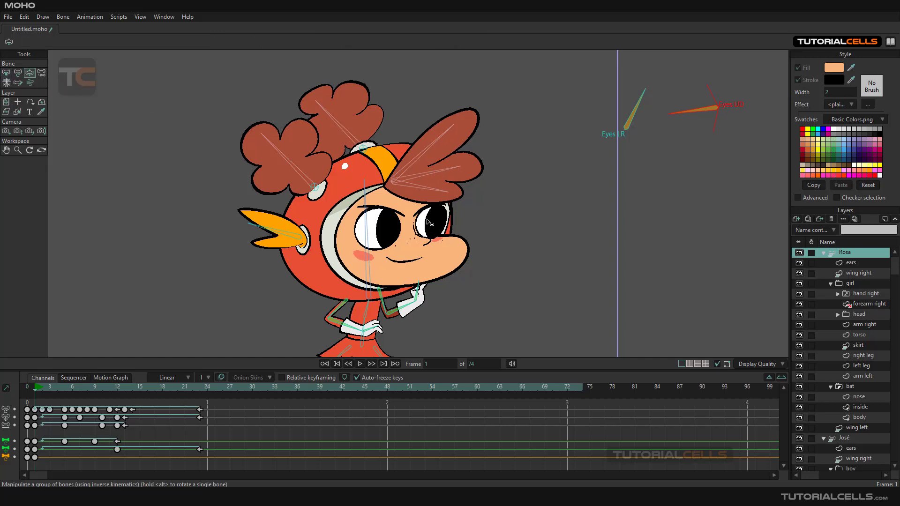
left_click_drag(688, 114, 616, 116)
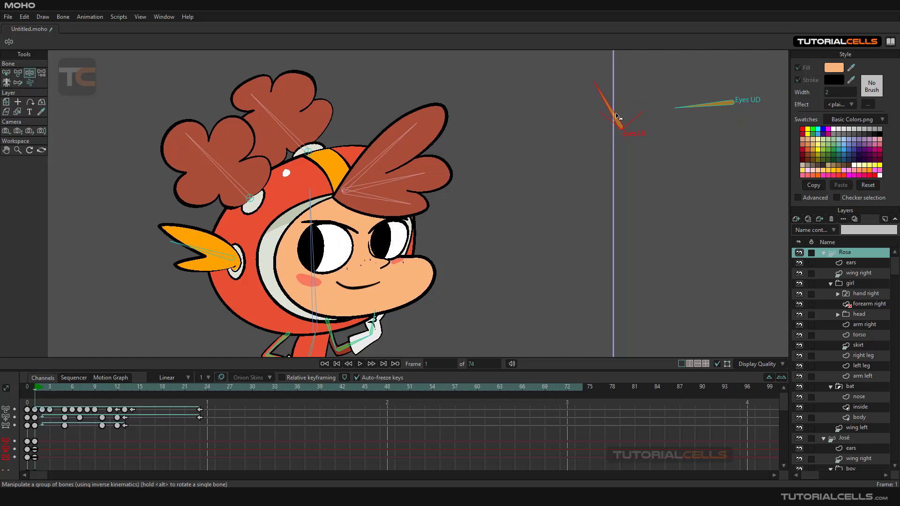
left_click_drag(617, 116, 621, 121)
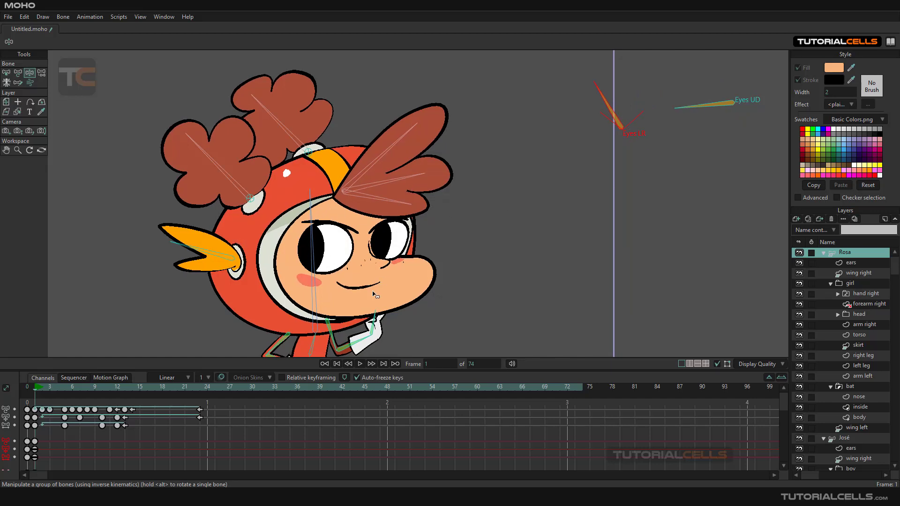
left_click_drag(605, 96, 642, 79)
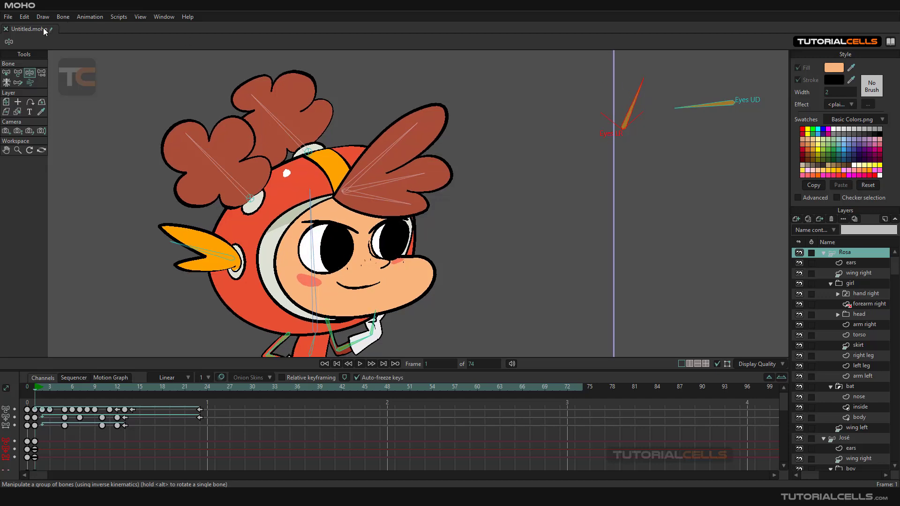
Step: Close the character document without saving it and create a new empty document
left_click(6, 29)
left_click(479, 193)
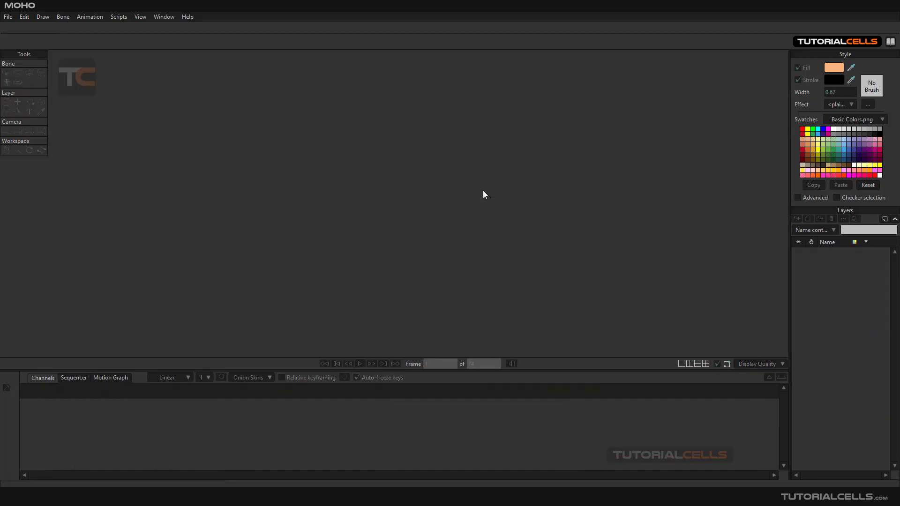
left_click(8, 17)
left_click(16, 30)
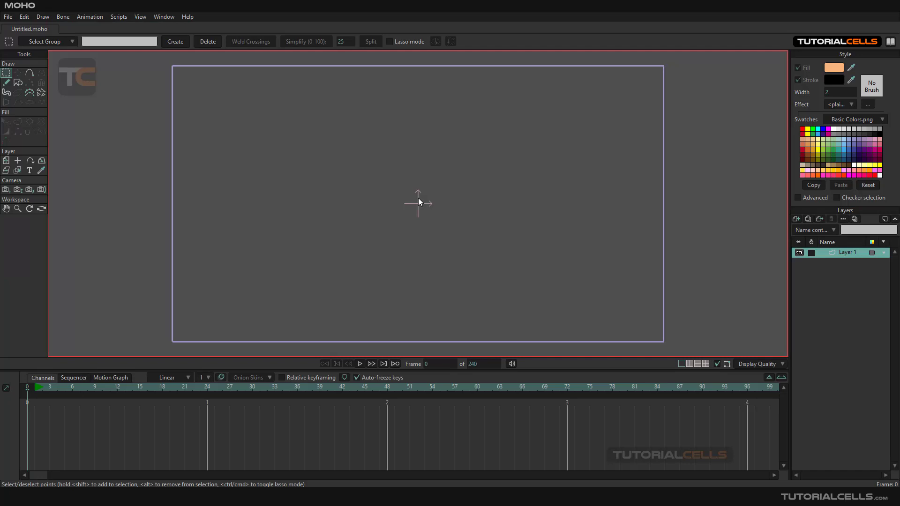
Step: Add two new vector layers above Layer 1
left_click(17, 84)
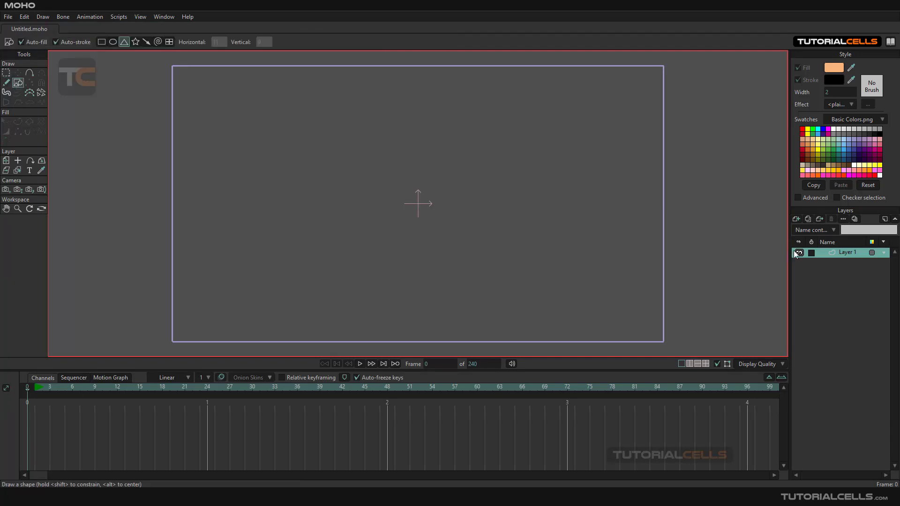
left_click(795, 219)
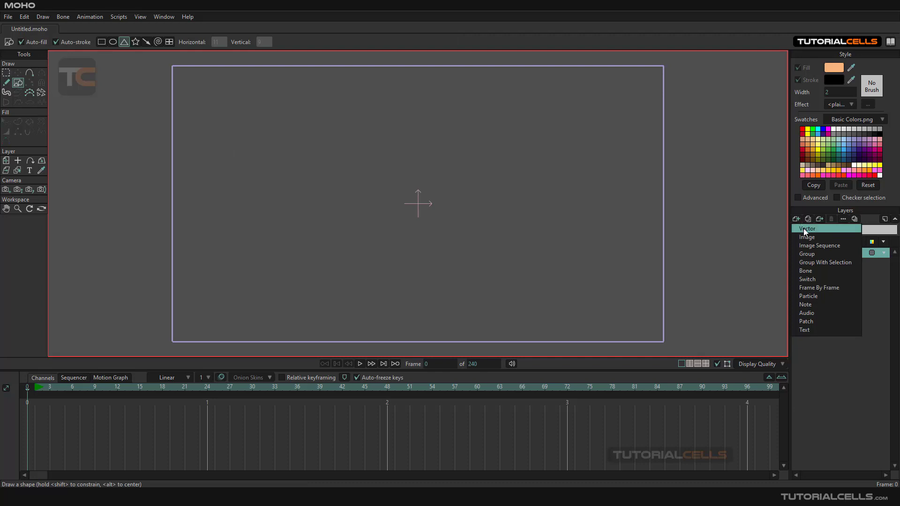
left_click(803, 229)
left_click(797, 220)
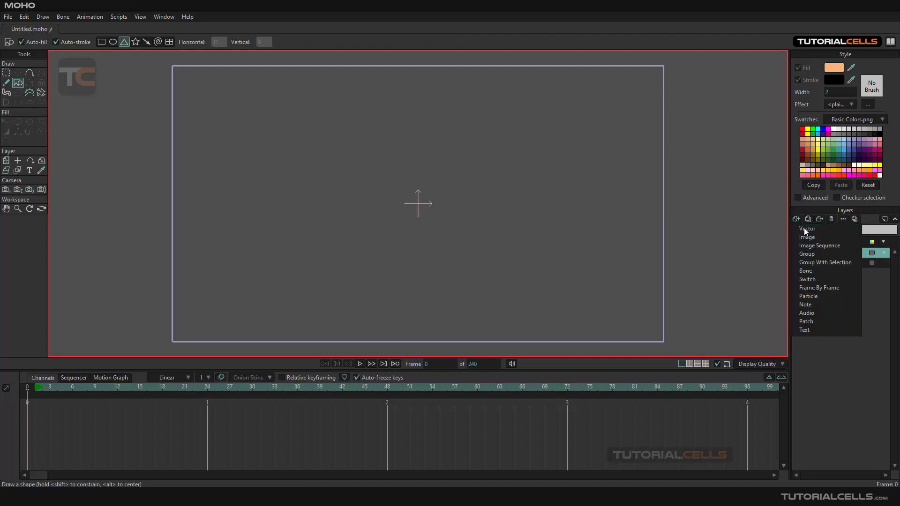
left_click(803, 228)
Step: Draw a wide peach-coloured ellipse across the canvas centre on Layer 1
left_click(841, 274)
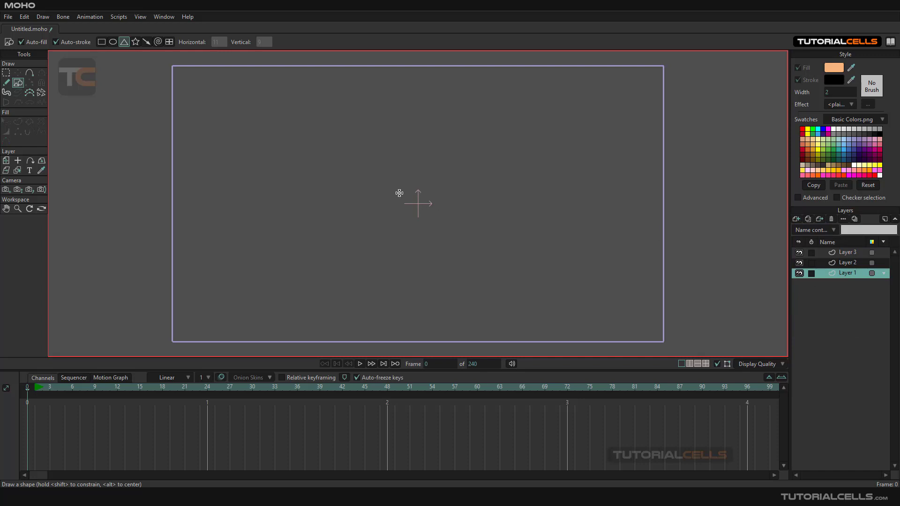
left_click(112, 43)
left_click_drag(327, 169, 527, 249)
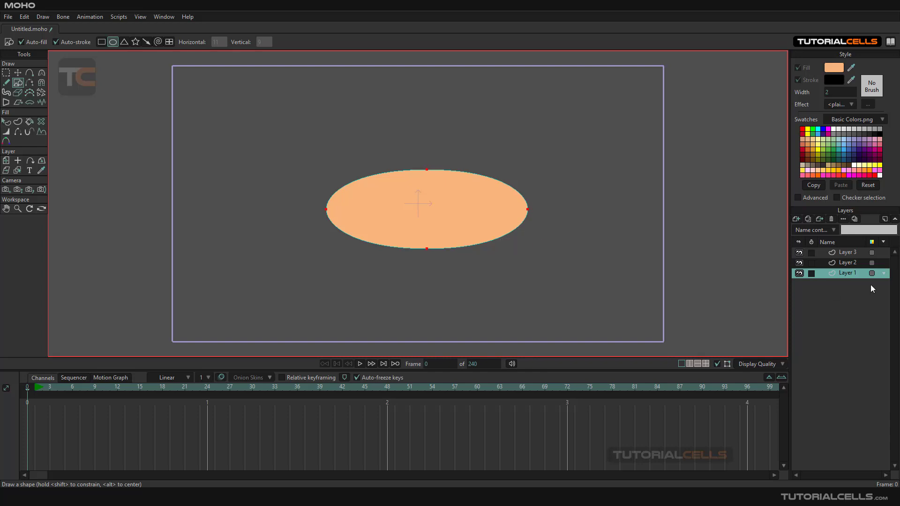
Step: Hide Layer 1 and draw a tall, narrow dark grey ellipse near the canvas centre on Layer 2
left_click(844, 263)
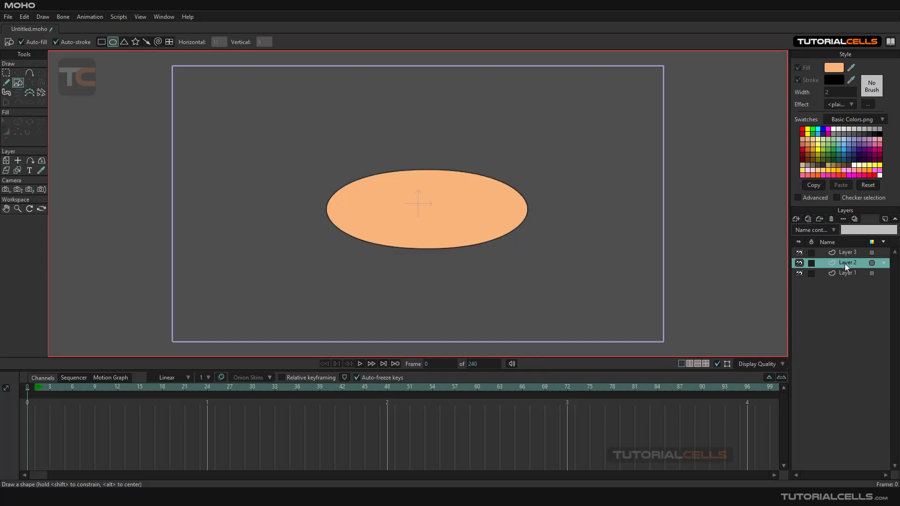
left_click(799, 275)
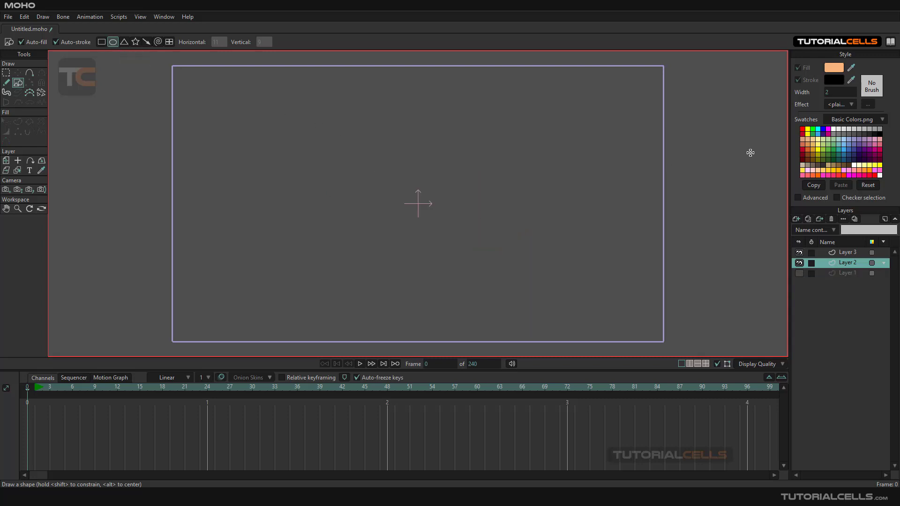
left_click(868, 134)
left_click_drag(394, 166, 454, 283)
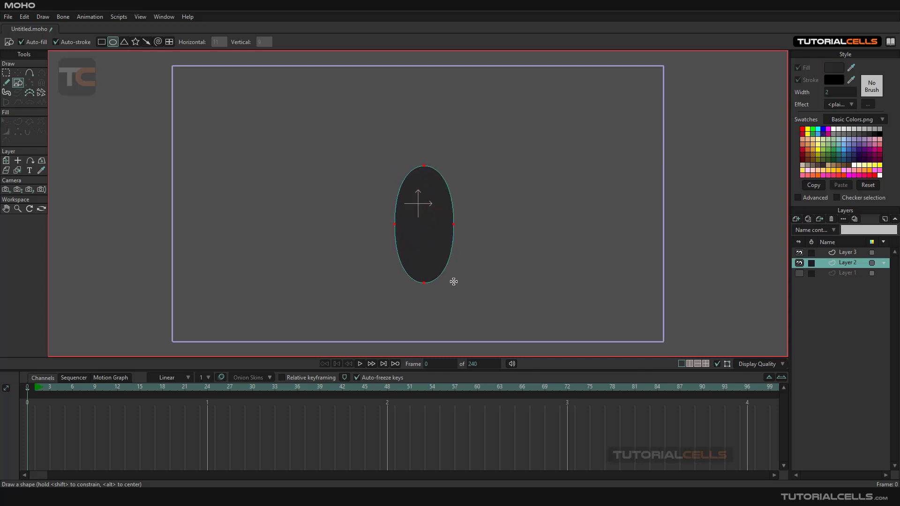
Step: Show Layer 1 again and move the dark ellipse so that it crosses the middle of the peach ellipse
left_click(18, 73)
left_click_drag(419, 214, 432, 186)
left_click(799, 274)
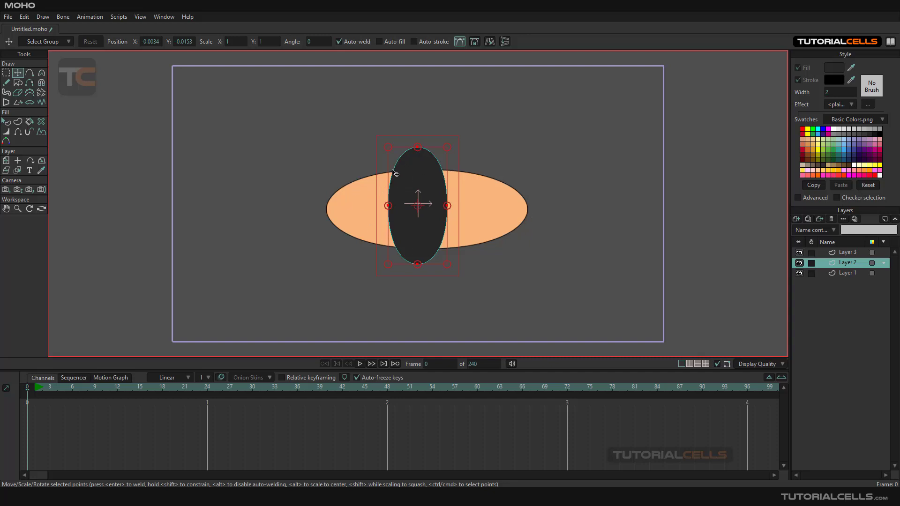
mouse_move(431, 185)
left_mouse_down()
mouse_move(517, 185)
mouse_move(377, 187)
mouse_move(462, 190)
mouse_move(421, 189)
mouse_move(441, 190)
left_mouse_up()
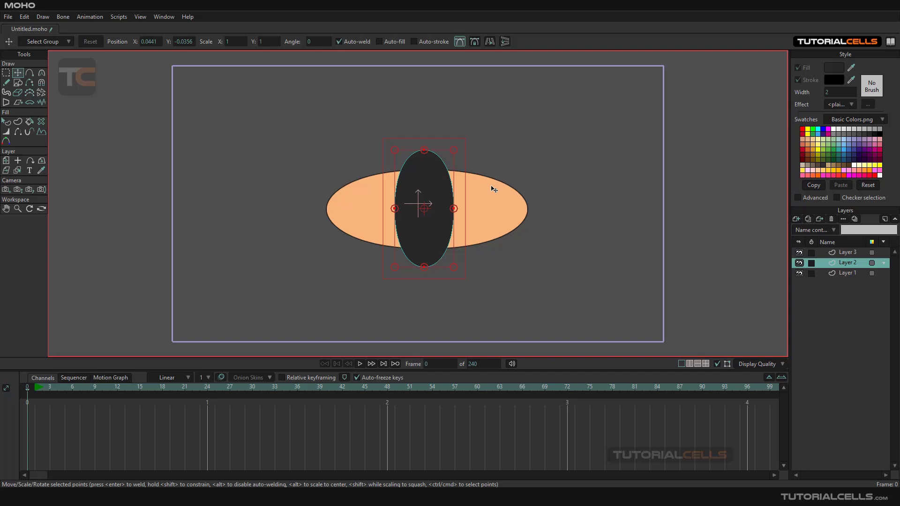
Step: Select Layer 3 and set the Draw Shape tool to triangle
left_click(828, 273)
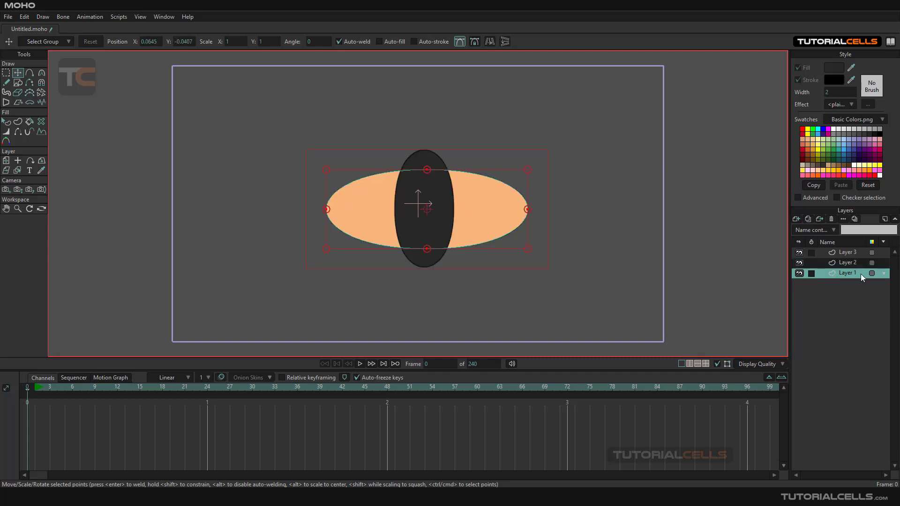
left_click(833, 263)
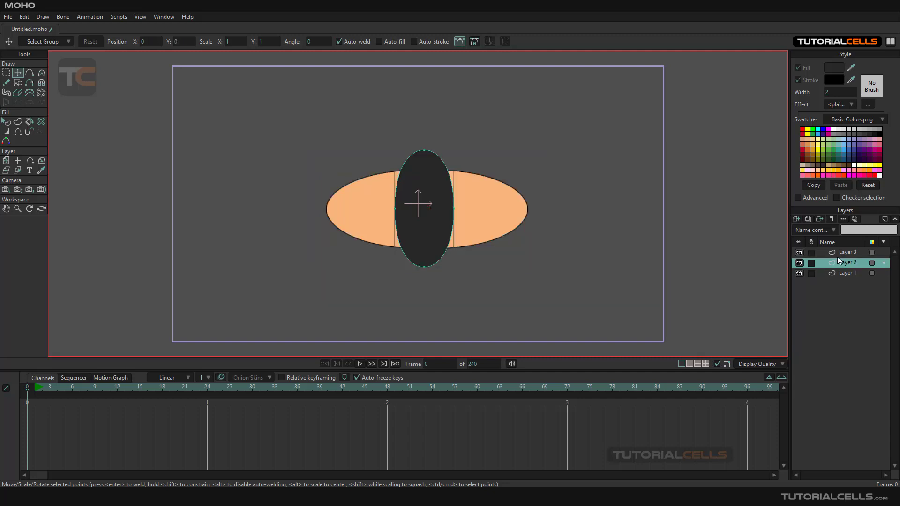
left_click(837, 253)
key("g")
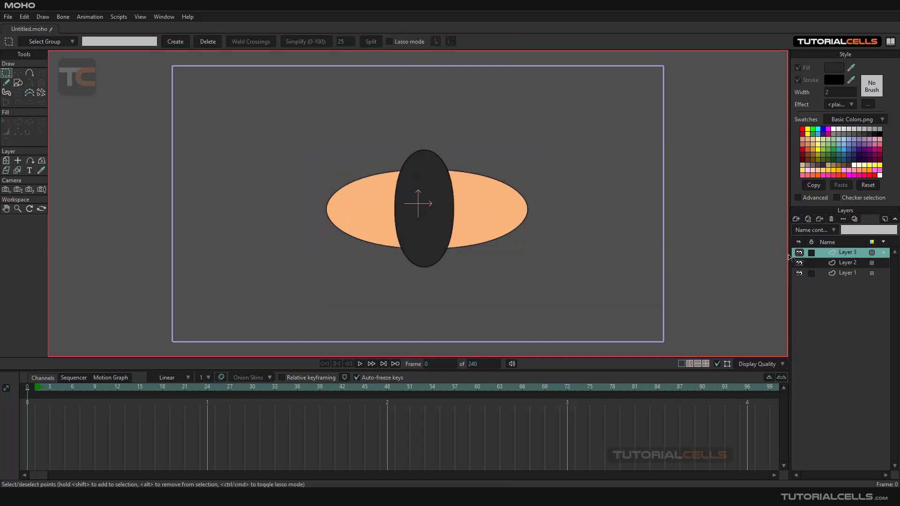
left_click(18, 83)
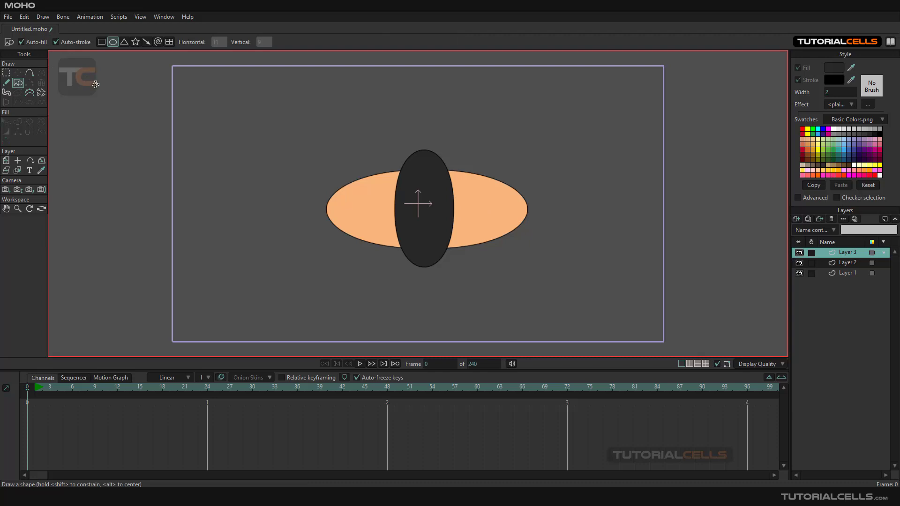
left_click(124, 42)
left_click_drag(472, 172, 540, 245)
key("ctrl+z")
left_click(842, 148)
left_click_drag(458, 169, 541, 239)
key("ctrl+z")
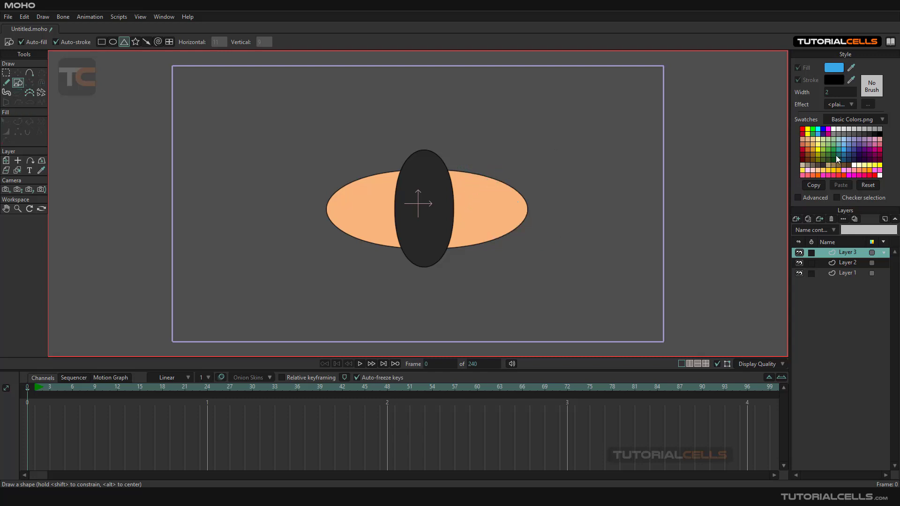
Step: Draw a blue triangle on Layer 3 and move it onto the right half of the peach ellipse, slightly overlapping the dark one
left_click(847, 149)
left_click_drag(465, 155, 552, 233)
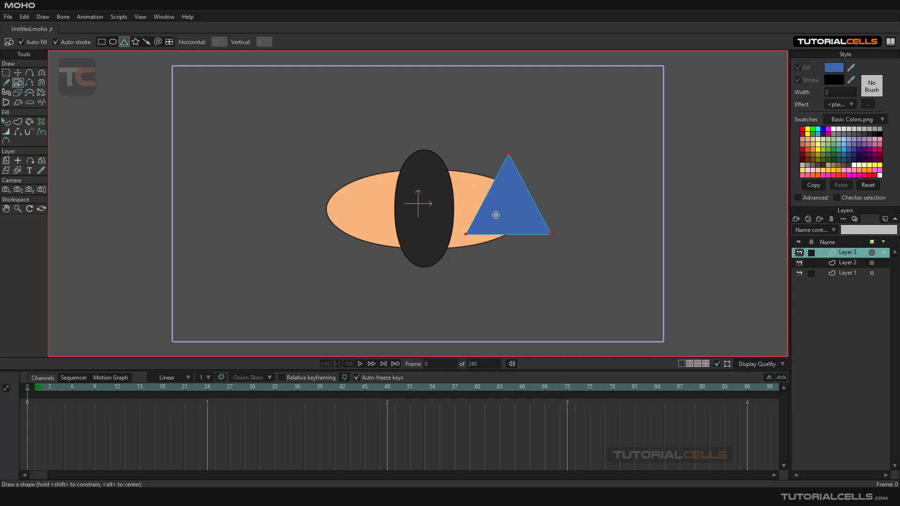
left_click(18, 73)
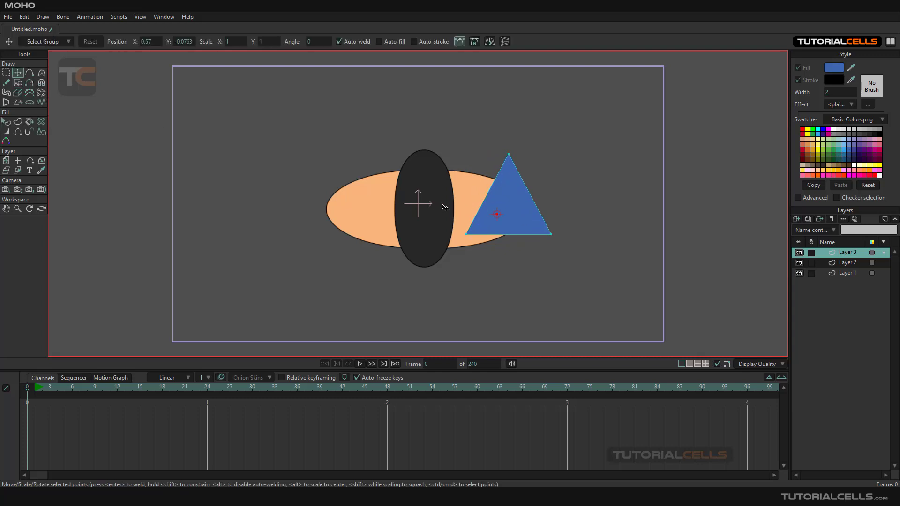
left_click_drag(491, 215, 461, 221)
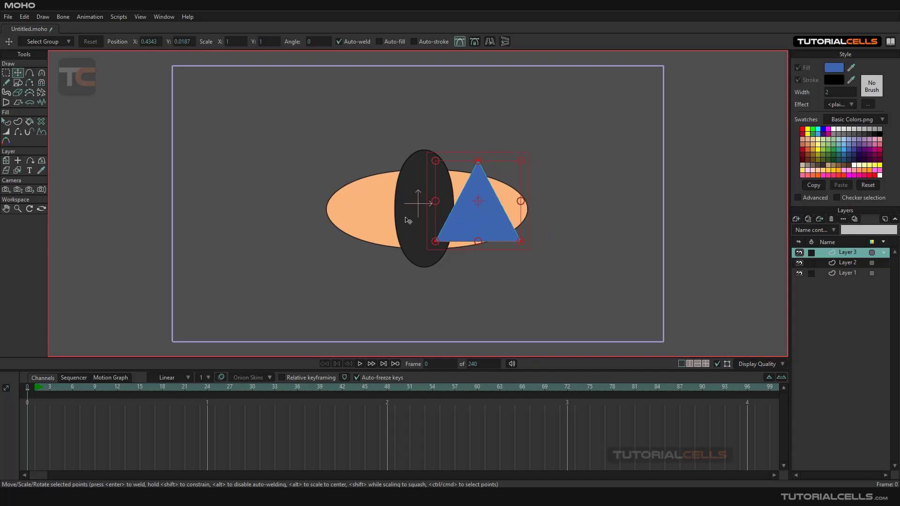
Step: Move the dark ellipse on Layer 2 to the left, clear of the blue triangle
left_click(830, 263)
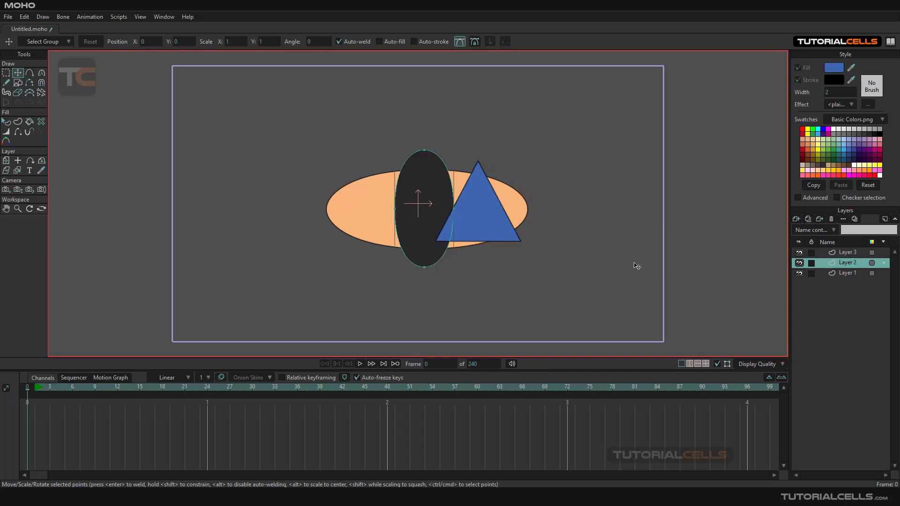
left_click(422, 230)
key("ctrl+z")
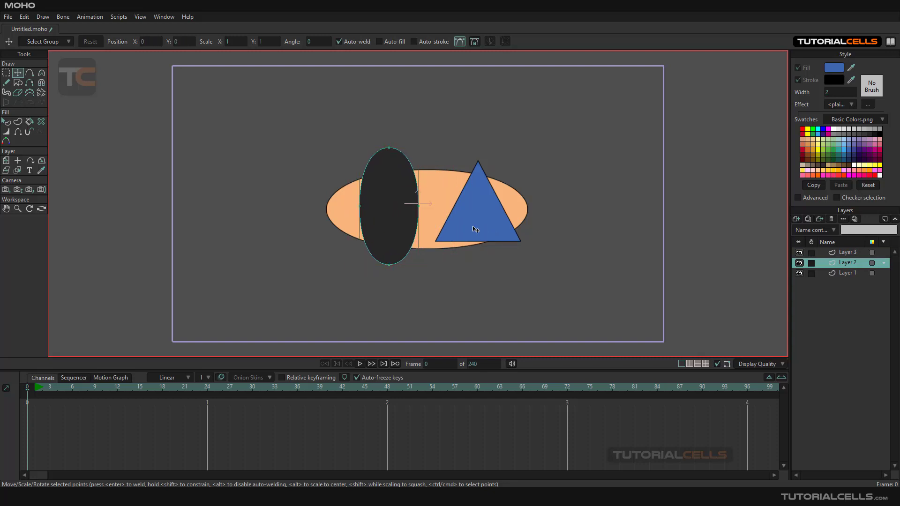
Step: Group Layer 1, Layer 2 and Layer 3 together in a new group layer
left_click(838, 253)
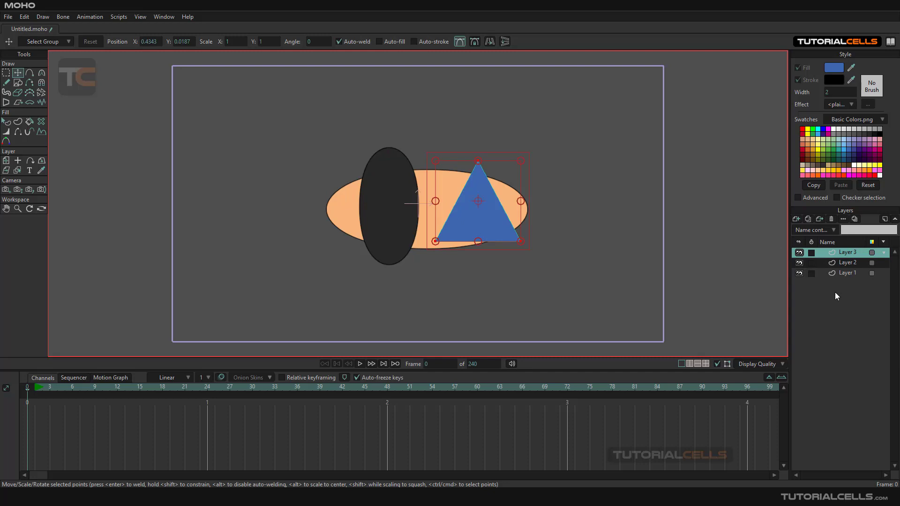
left_click(839, 273, "shift")
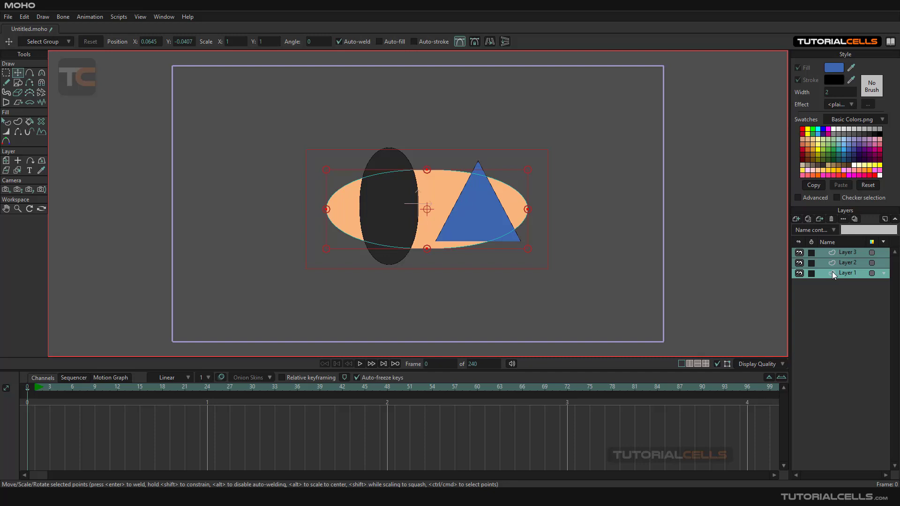
right_click(832, 272)
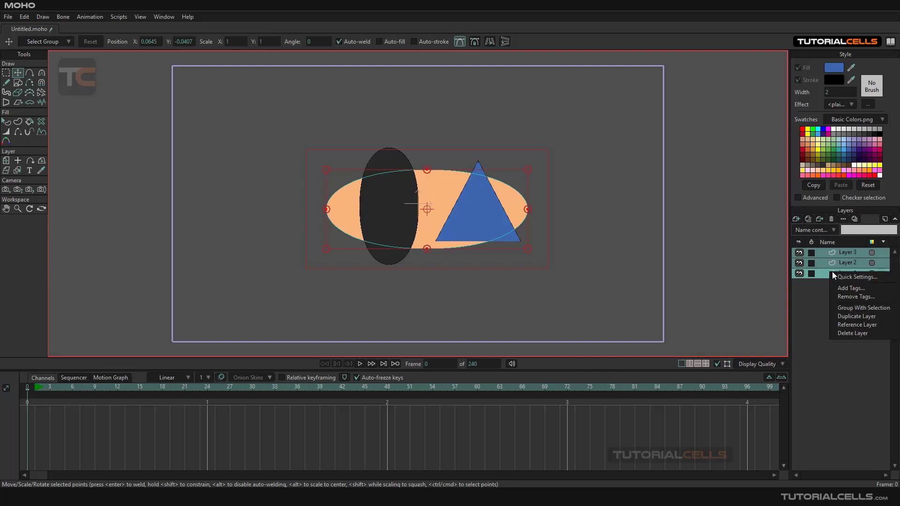
left_click(839, 308)
left_click(825, 317)
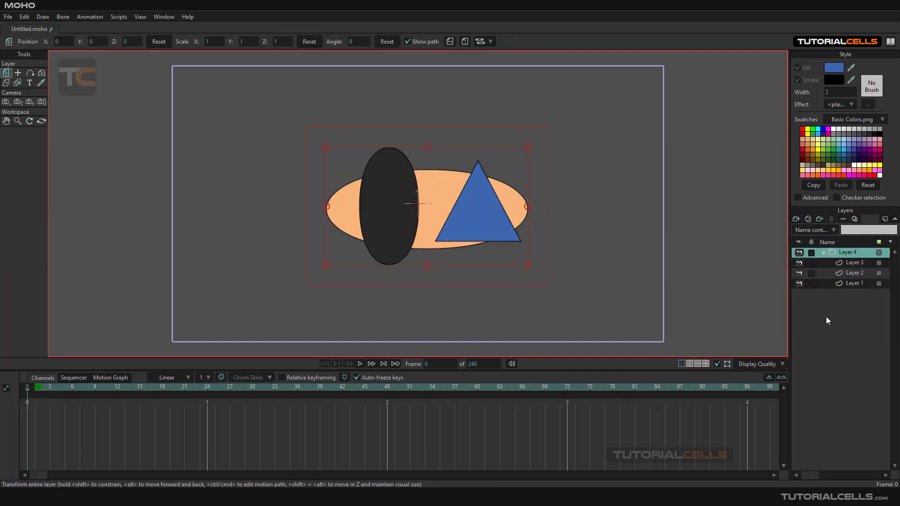
Step: Look through the categories of Layer 3's layer settings for masking options while group masking is still off
left_click(835, 264)
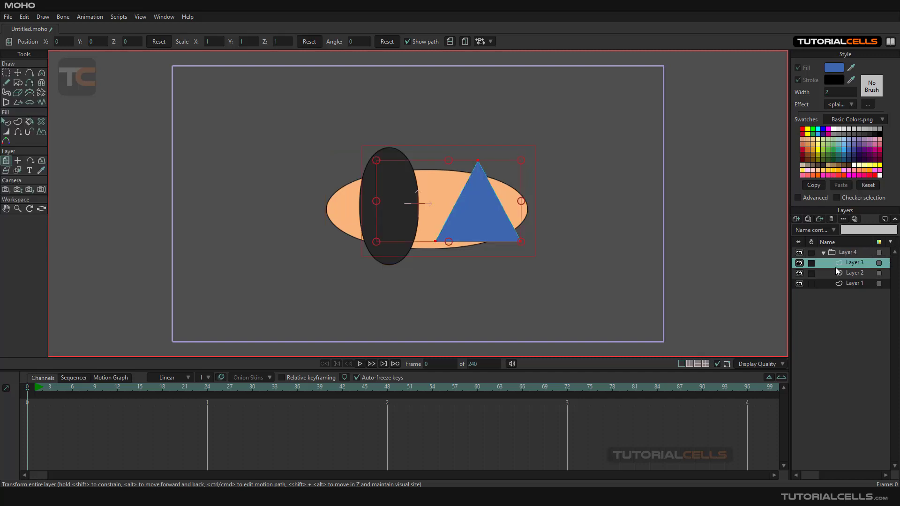
double_click(839, 268)
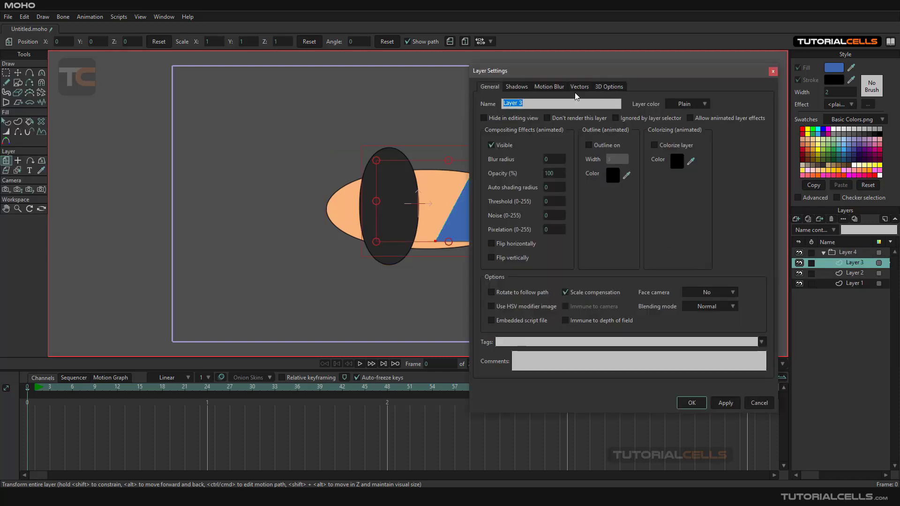
left_click(523, 87)
left_click(558, 88)
left_click(579, 88)
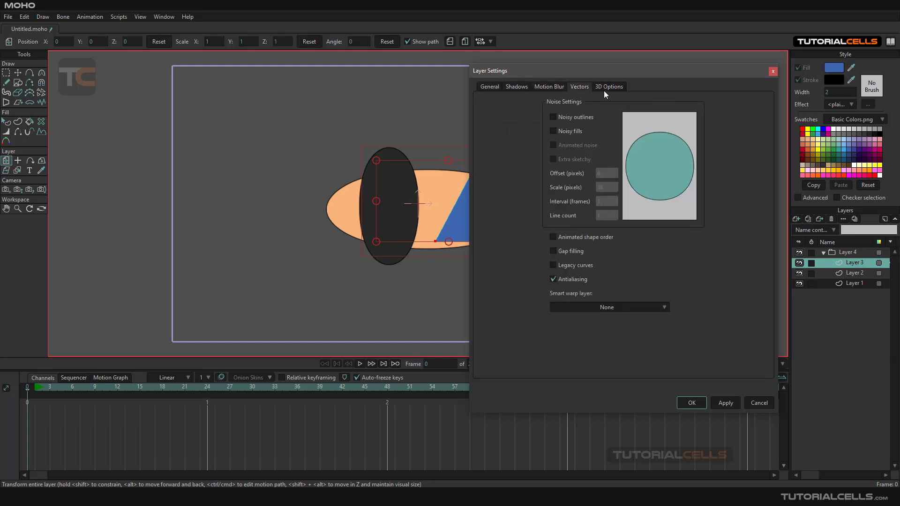
left_click(607, 88)
left_click(772, 73)
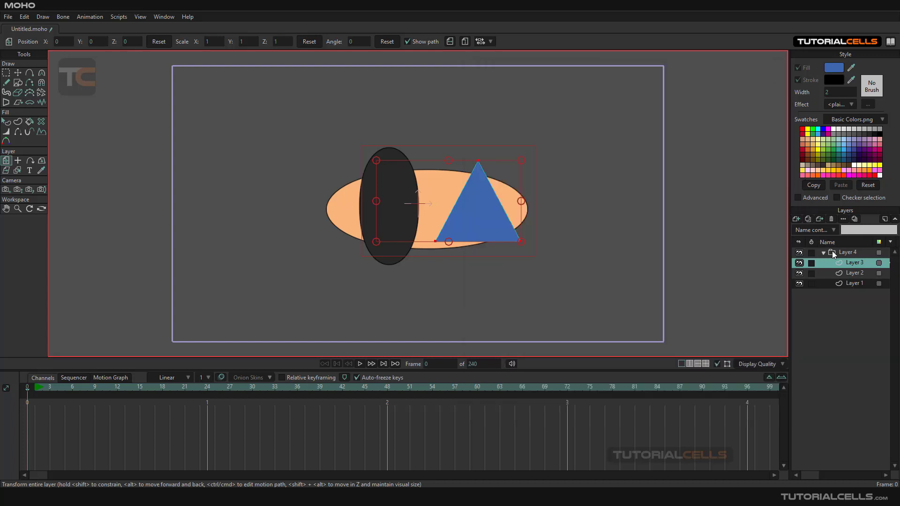
Step: Set the group mask of the Layer 4 group to Hide all
left_click(847, 252)
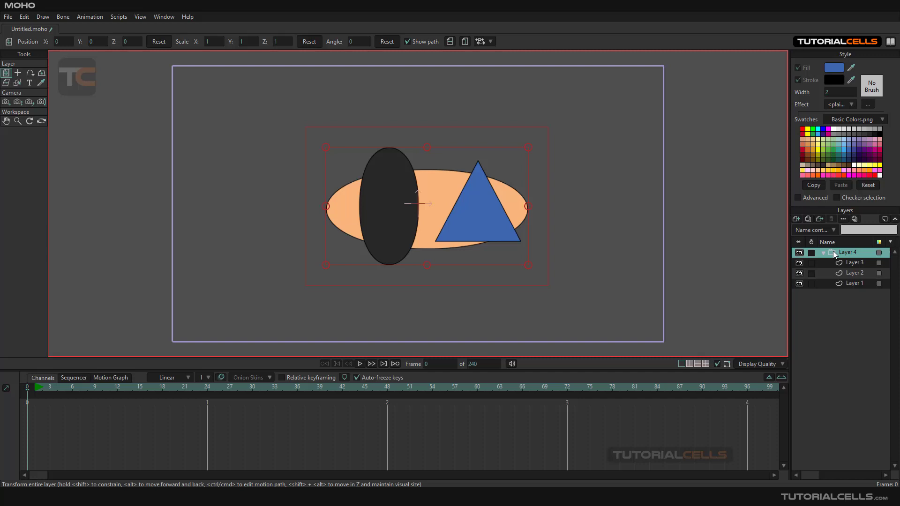
double_click(834, 251)
left_click(580, 86)
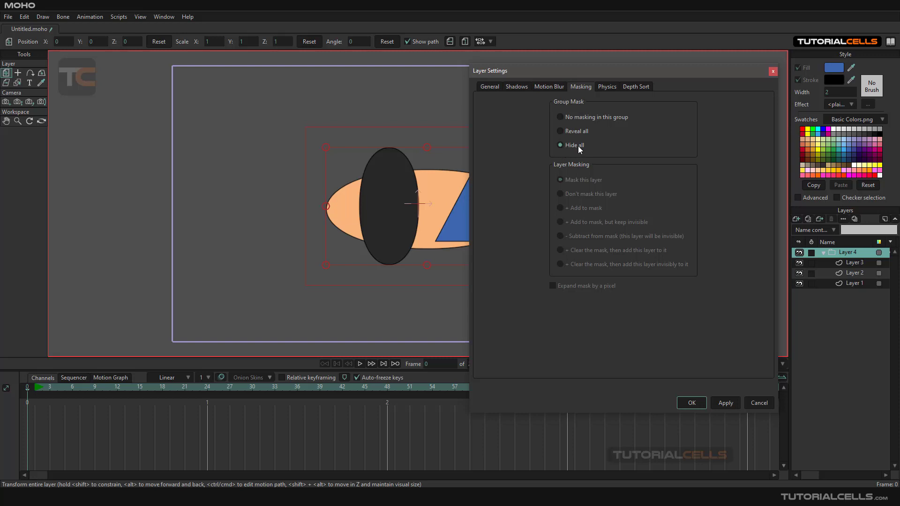
left_click(684, 402)
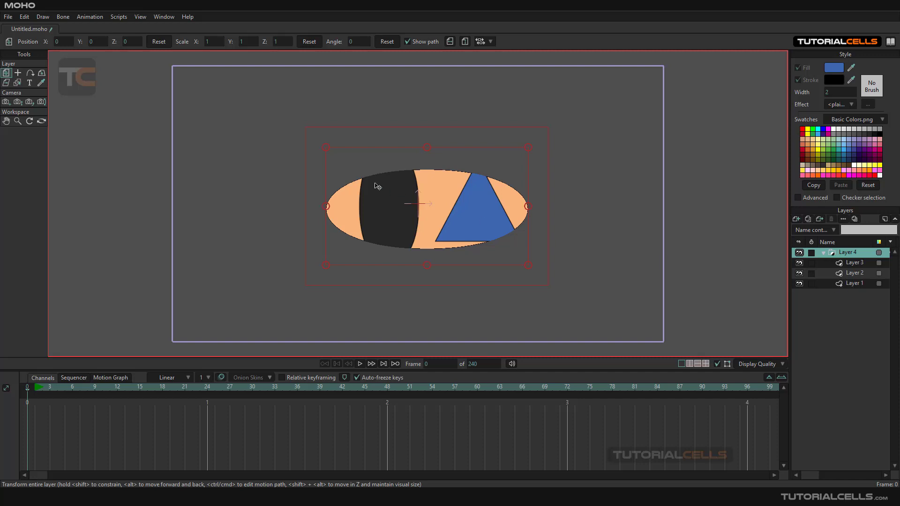
Step: Move the dark ellipse on Layer 2 slightly to the right within the peach ellipse
left_click(843, 275)
left_click(849, 263)
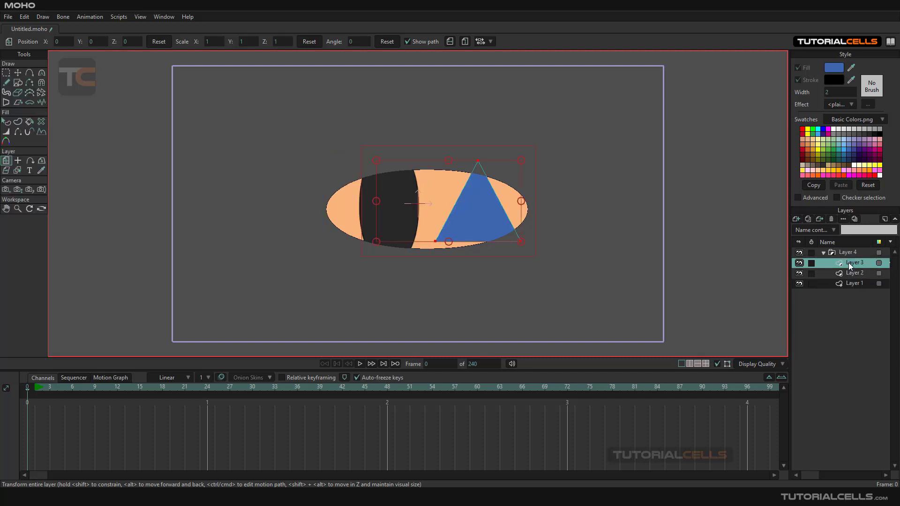
left_click(848, 284)
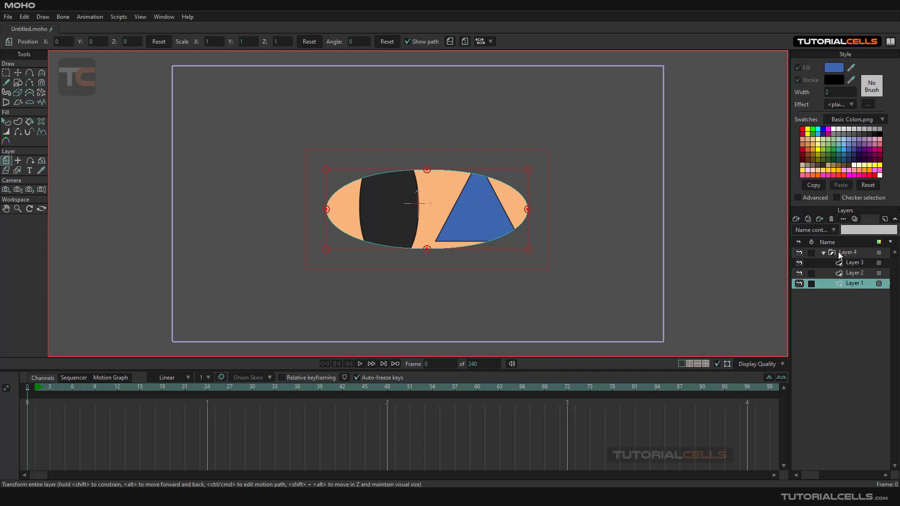
left_click(848, 273)
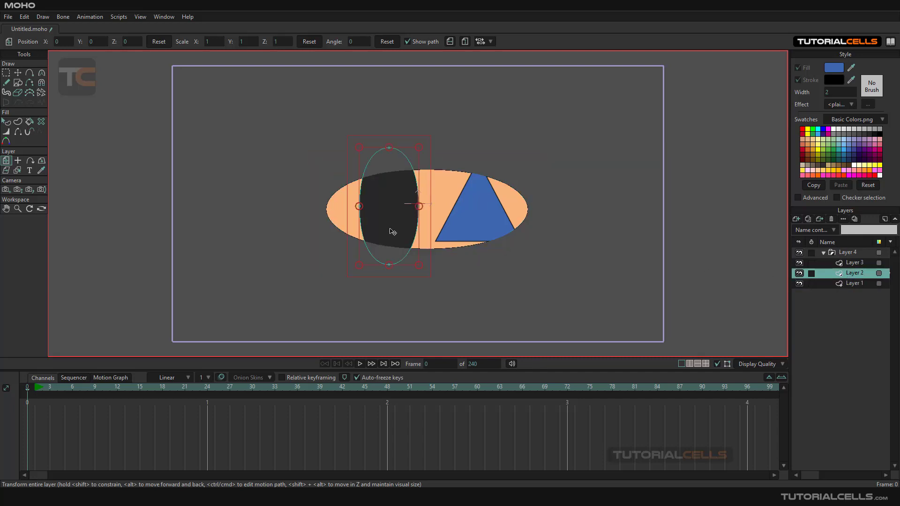
mouse_move(393, 231)
left_mouse_down()
mouse_move(350, 230)
mouse_move(510, 229)
mouse_move(387, 228)
mouse_move(423, 229)
mouse_move(404, 227)
left_mouse_up()
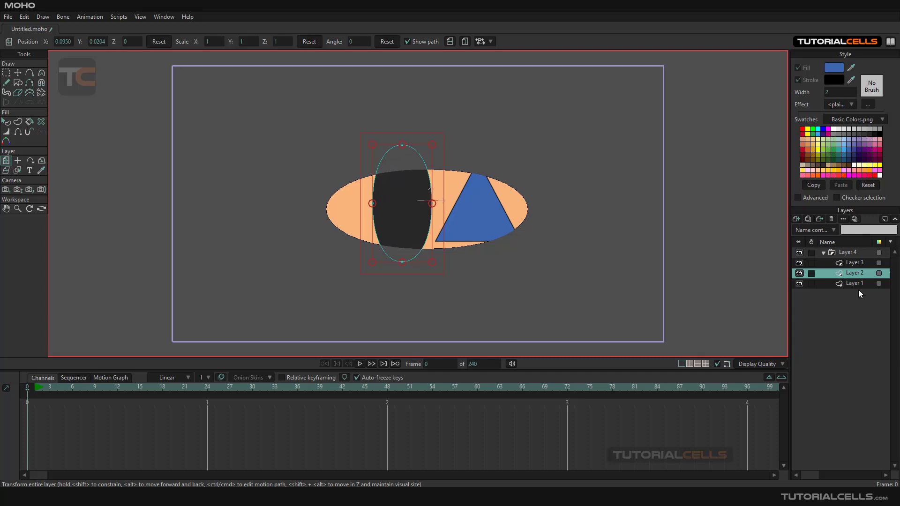
Step: Set Layer 3's layer masking to Don't mask this layer and move the blue triangle slightly down and left
left_click(849, 265)
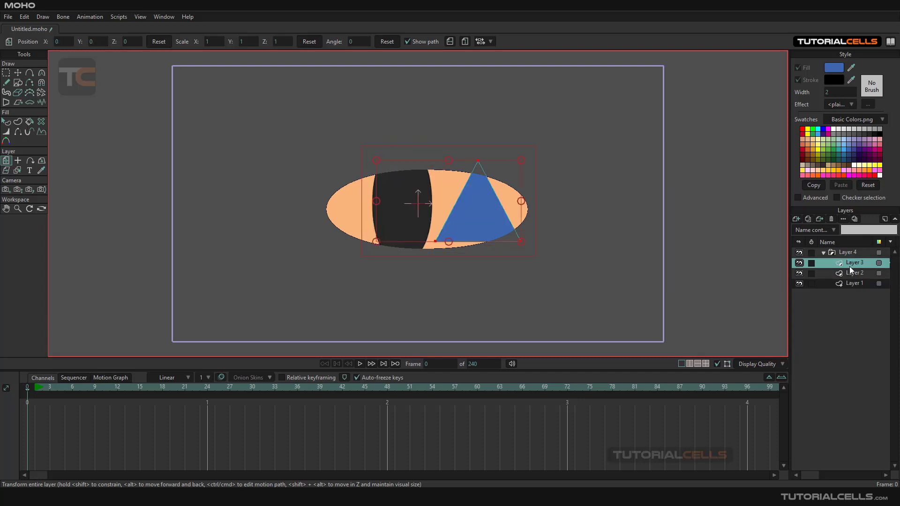
double_click(849, 266)
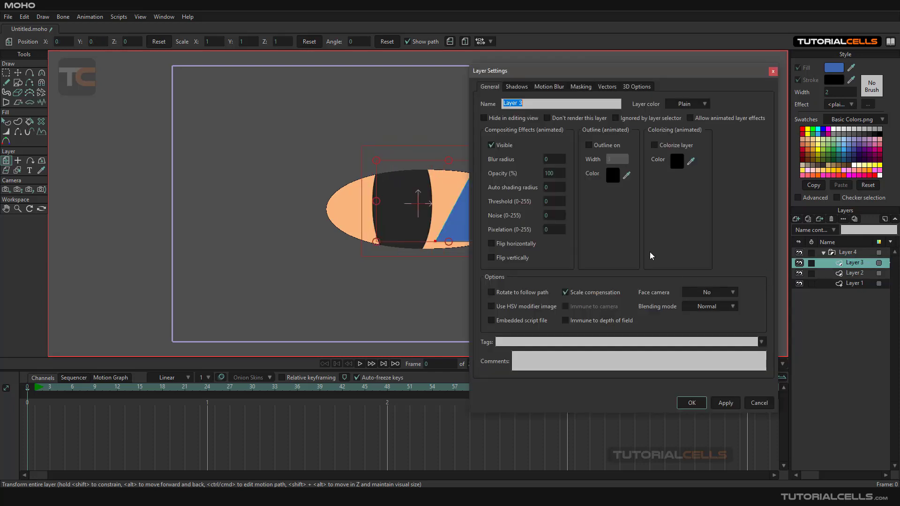
left_click(580, 86)
left_click_drag(589, 72, 660, 85)
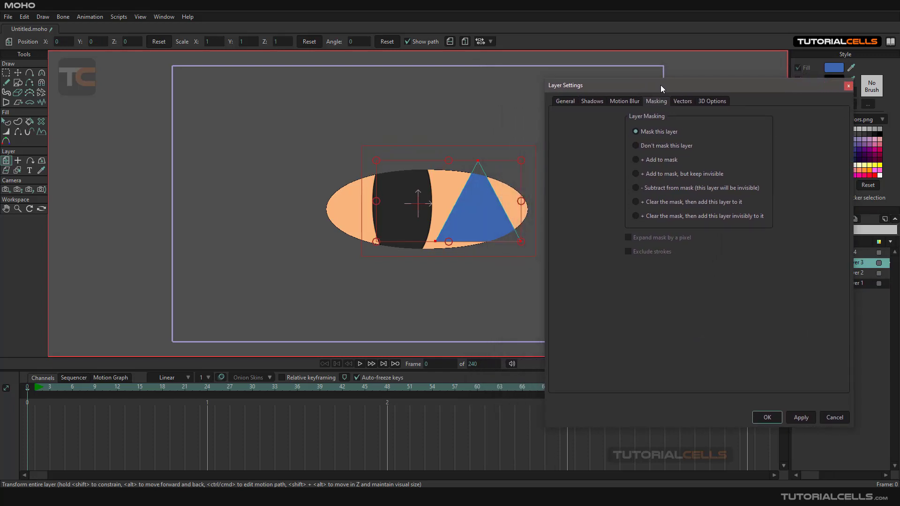
scroll(487, 207, "up", 2)
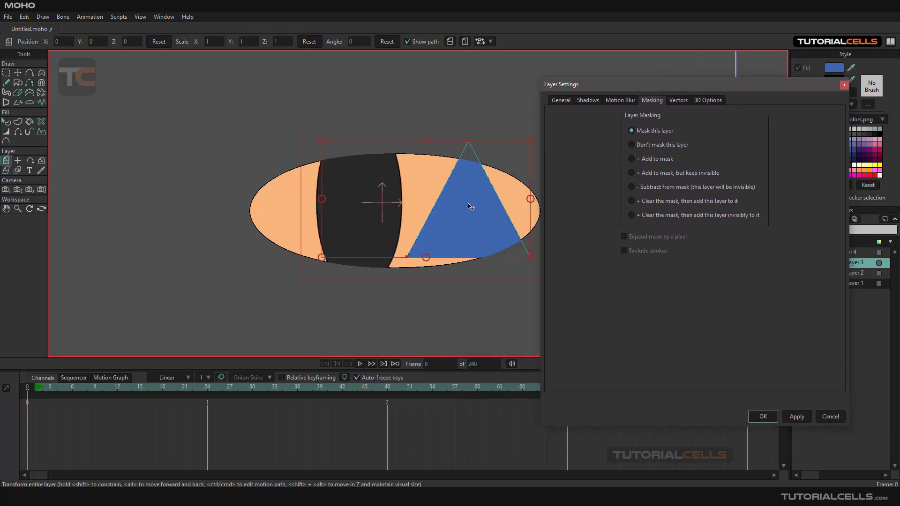
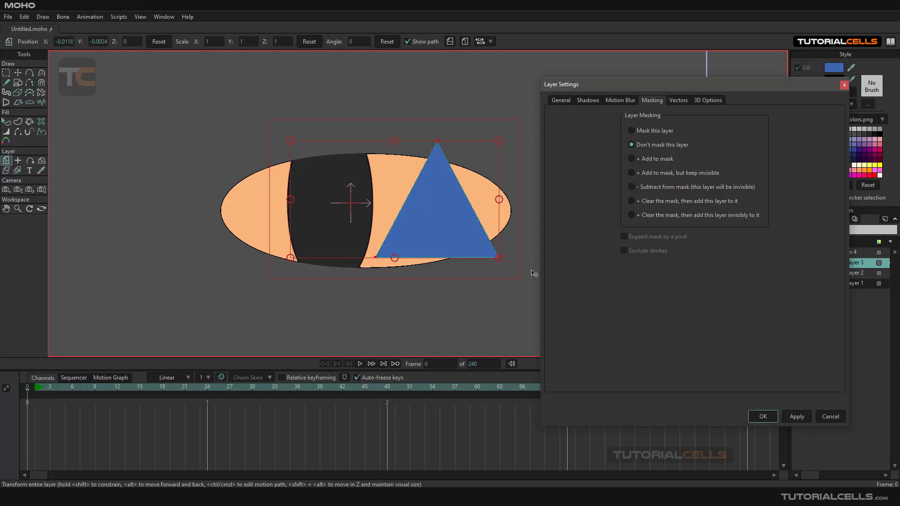
mouse_move(435, 223)
left_mouse_down()
mouse_move(373, 171)
mouse_move(432, 228)
left_mouse_up()
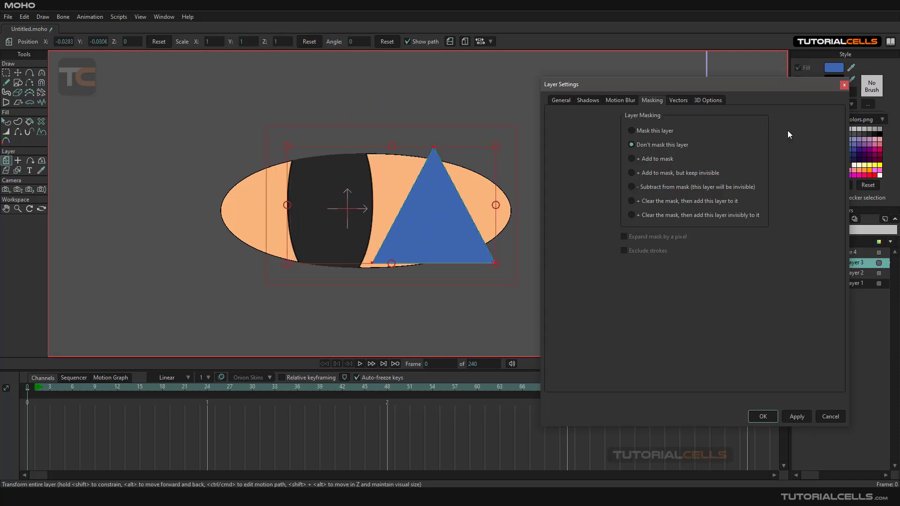
left_click(844, 87)
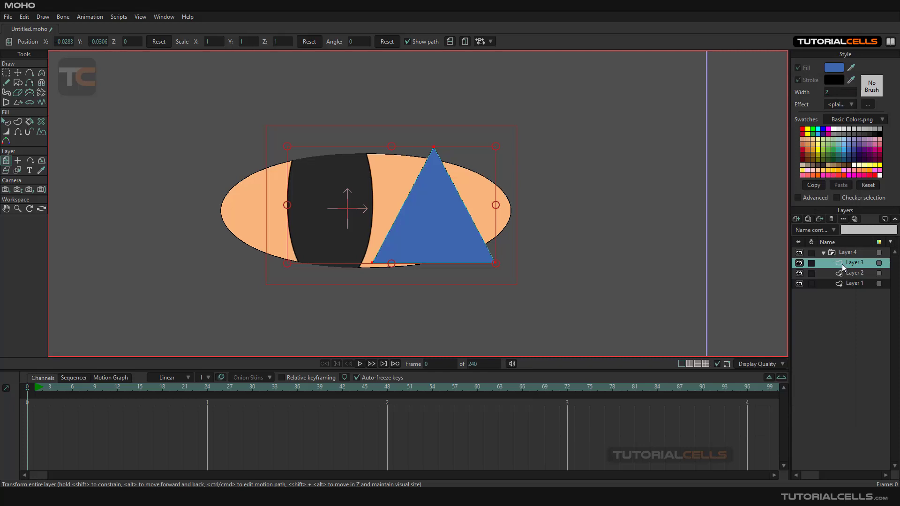
Step: Reorder Layer 3 beneath Layer 2 in the group and move the blue triangle slightly up
left_click_drag(842, 265, 846, 276)
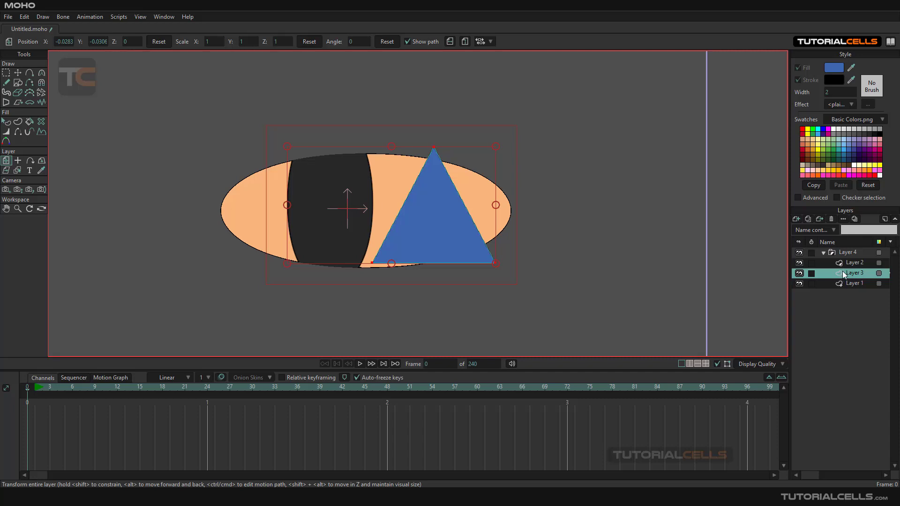
left_click_drag(464, 215, 455, 198)
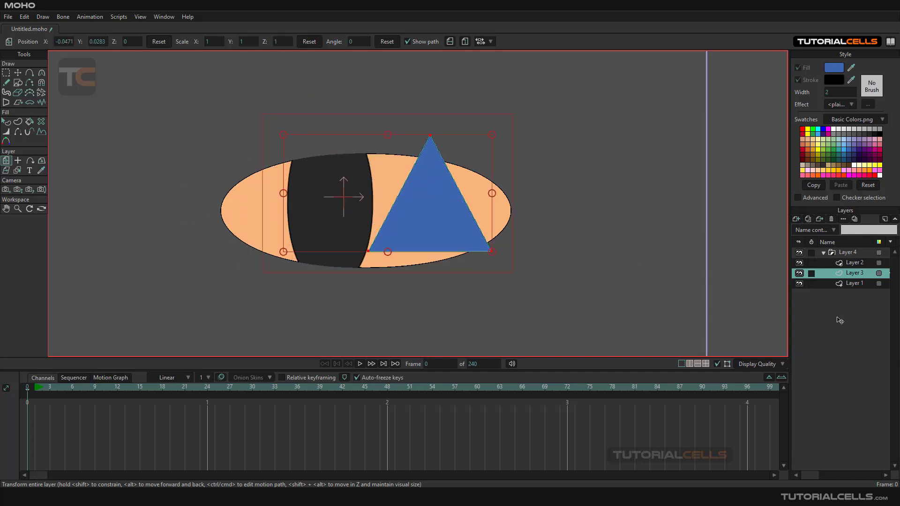
Step: Set Layer 3's layer masking to + Add to mask and move the triangle up and left, behind the dark ellipse's upper end
double_click(839, 275)
left_click(645, 101)
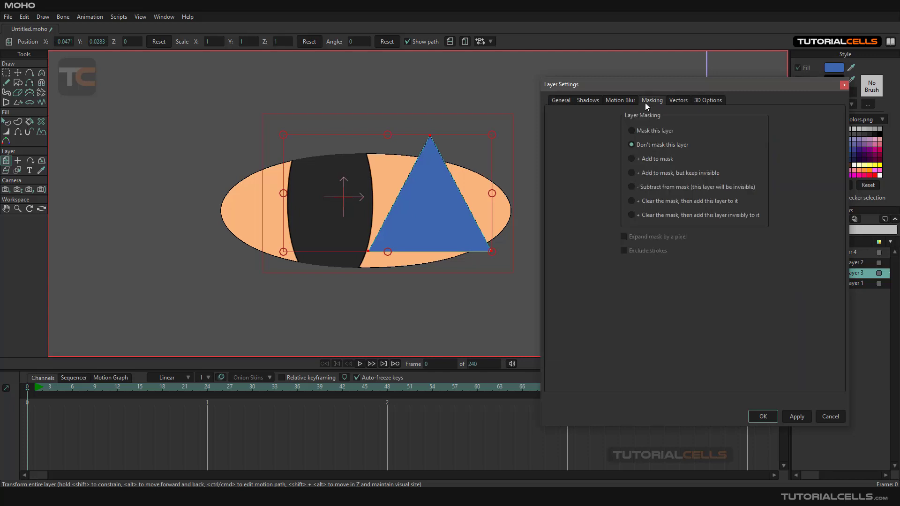
left_click(653, 159)
left_click_drag(457, 232, 349, 165)
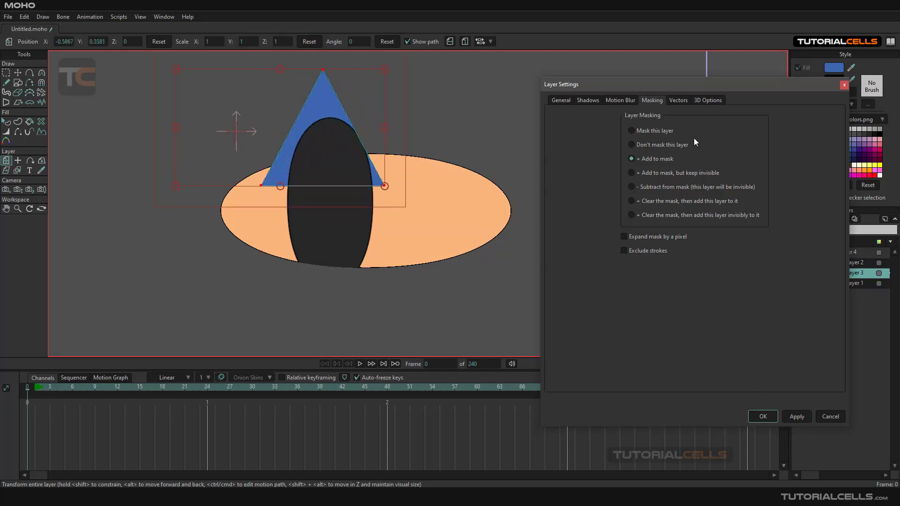
Step: Move the triangle on Layer 3 back down and right so it overlaps the dark ellipse's right edge
left_click_drag(717, 84, 674, 87)
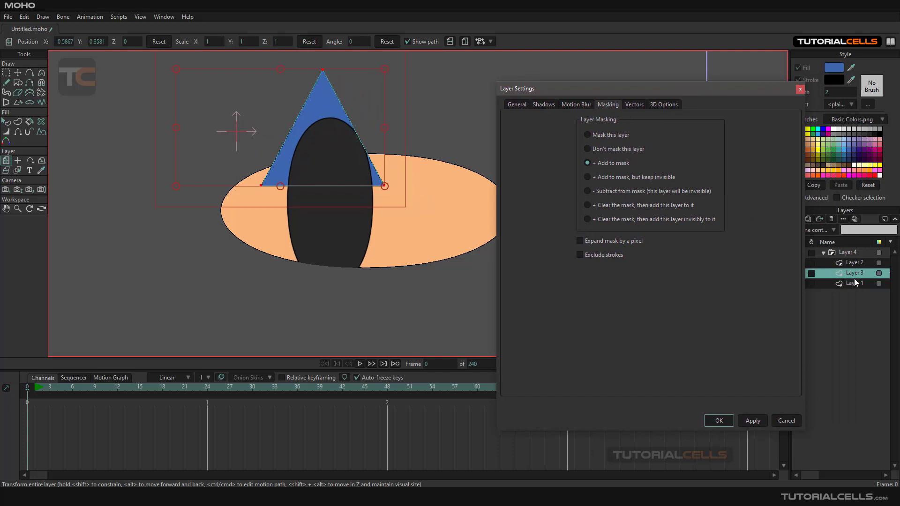
left_click_drag(665, 89, 639, 82)
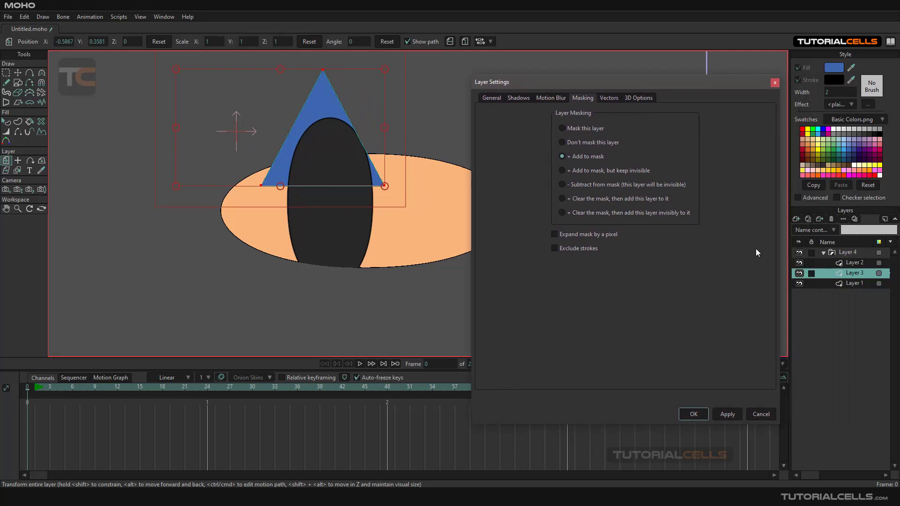
left_click(842, 286)
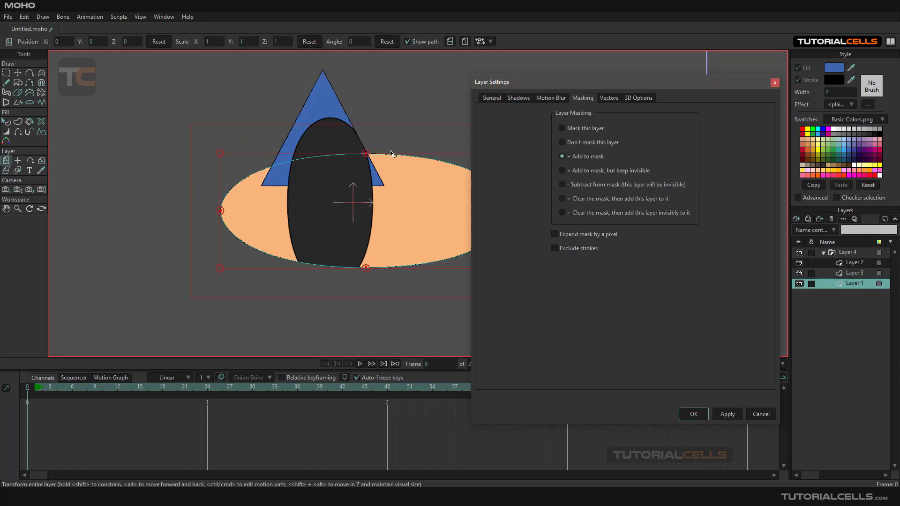
left_click(852, 275)
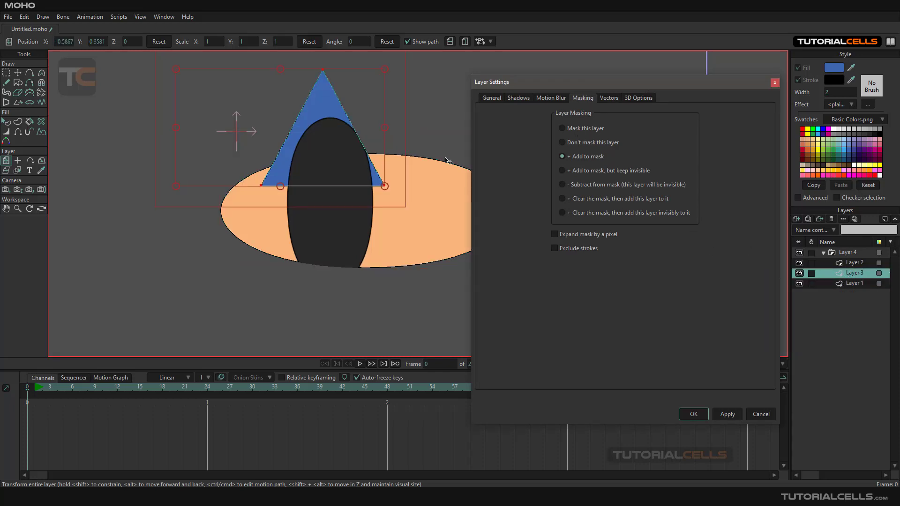
left_click_drag(331, 116, 403, 179)
Step: Apply + Add to mask, but keep invisible to Layer 3 and nudge its triangle slightly up
left_click(562, 171)
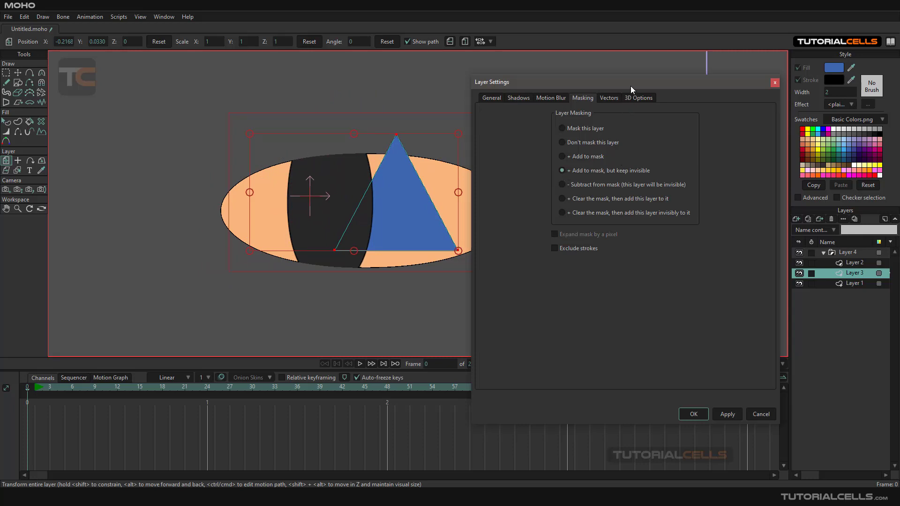
left_click_drag(631, 86, 649, 86)
left_click(735, 415)
mouse_move(397, 213)
left_mouse_down()
mouse_move(344, 157)
mouse_move(322, 149)
mouse_move(294, 193)
mouse_move(302, 270)
mouse_move(360, 265)
mouse_move(394, 203)
mouse_move(400, 212)
left_mouse_up()
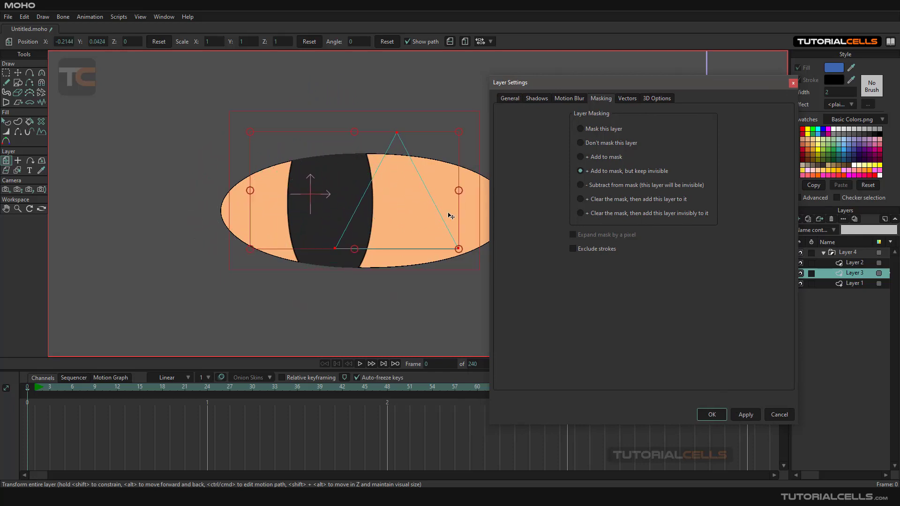
Step: Apply - Subtract from mask to Layer 3 and move its triangle across the dark ellipse's right edge
left_click(597, 187)
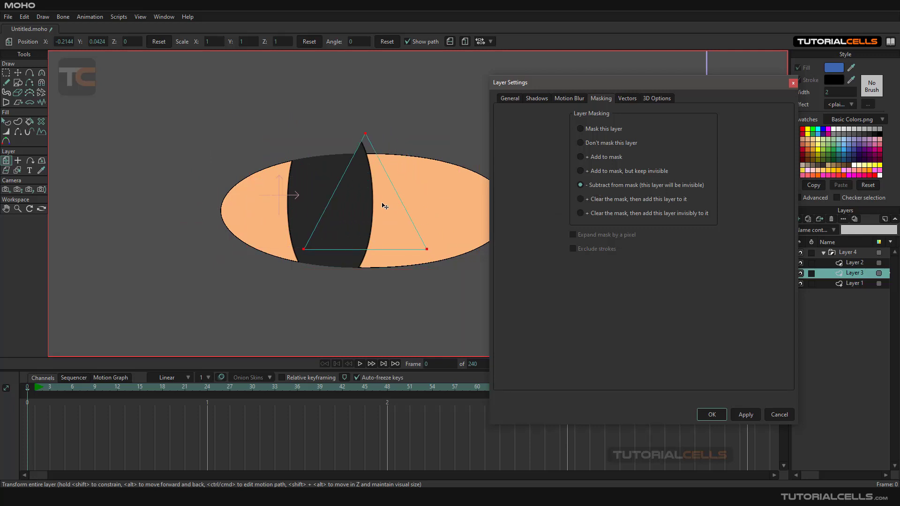
left_click_drag(385, 206, 417, 228)
left_click(580, 171)
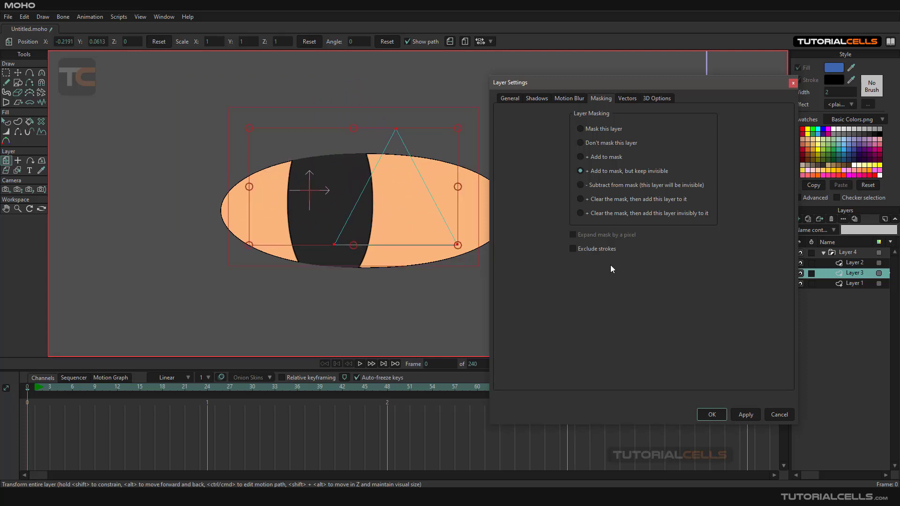
left_click(617, 186)
left_click(734, 413)
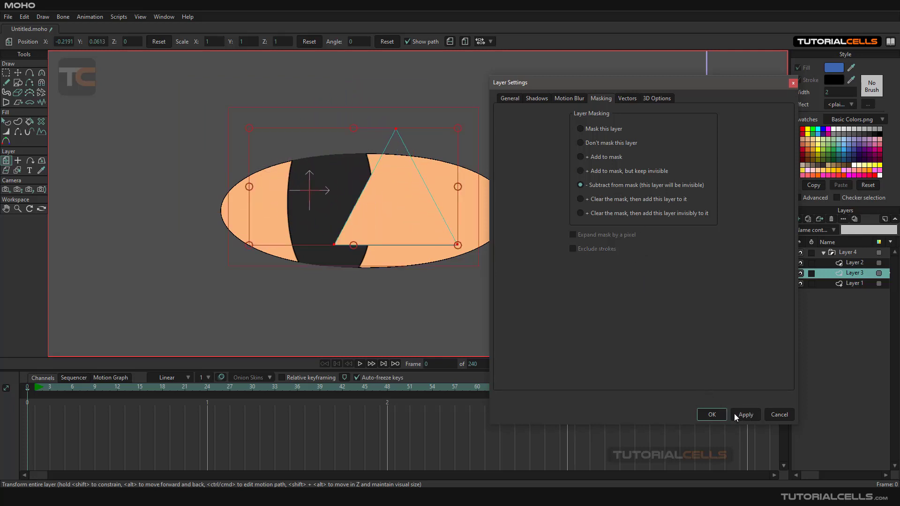
mouse_move(428, 209)
left_mouse_down()
mouse_move(398, 201)
mouse_move(395, 145)
mouse_move(340, 134)
mouse_move(358, 156)
mouse_move(329, 151)
mouse_move(442, 209)
left_mouse_up()
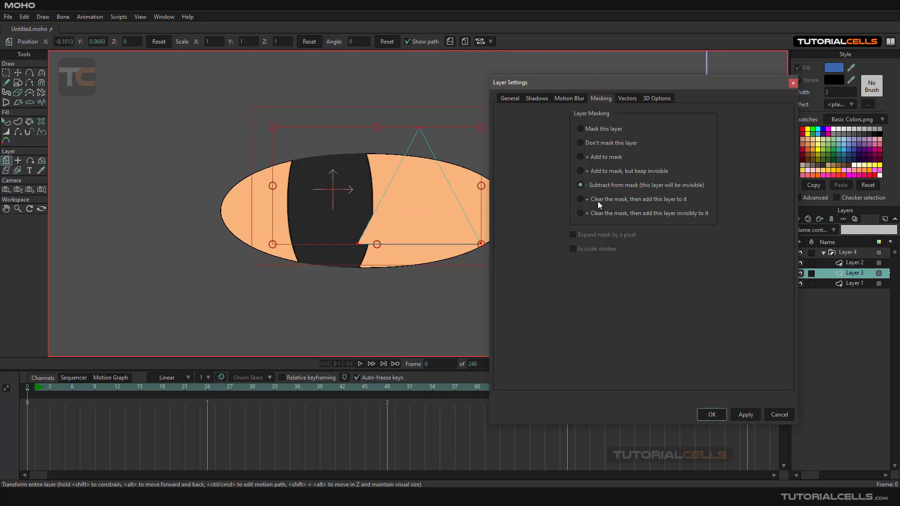
Step: Shift Layer 3's triangle slightly up at the dark ellipse's right edge and apply + Clear the mask, then add this layer to it
left_click(598, 199)
mouse_move(468, 205)
left_mouse_down()
mouse_move(436, 211)
mouse_move(456, 210)
left_mouse_up()
left_click(580, 185)
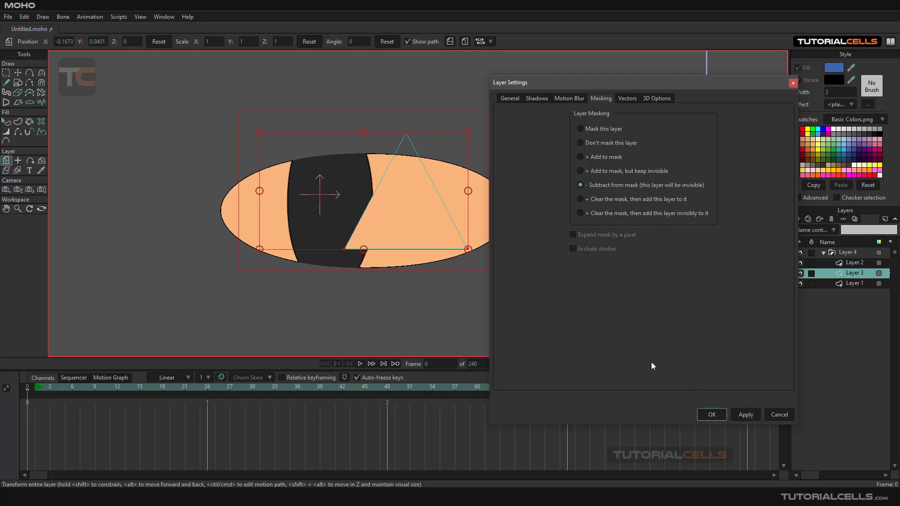
left_click_drag(430, 230, 445, 219)
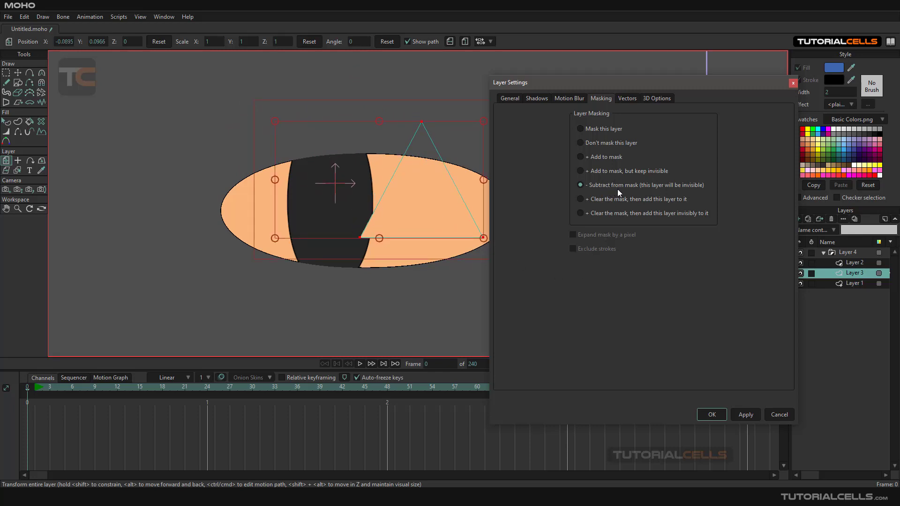
left_click(609, 200)
left_click(742, 415)
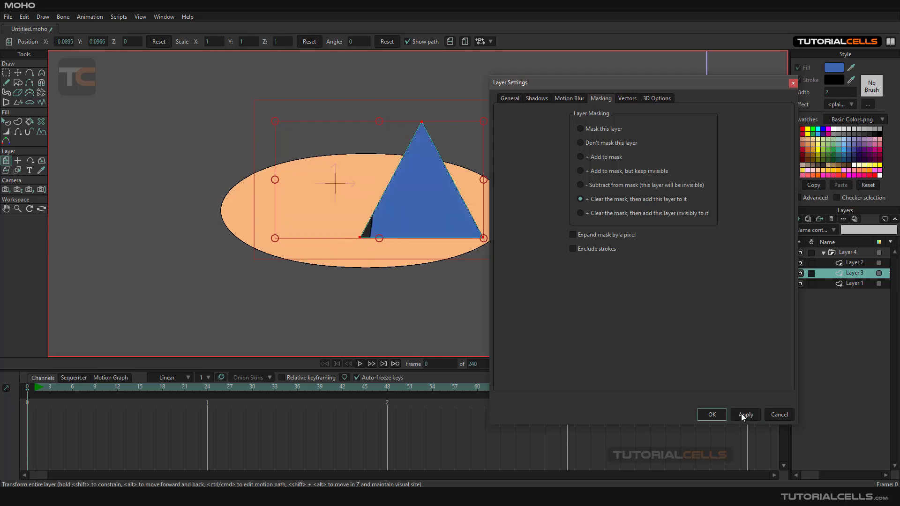
Step: Shift Layer 3's triangle across the dark ellipse's right edge and apply + Clear the mask, then add this layer invisibly to it
left_click_drag(436, 194, 416, 193)
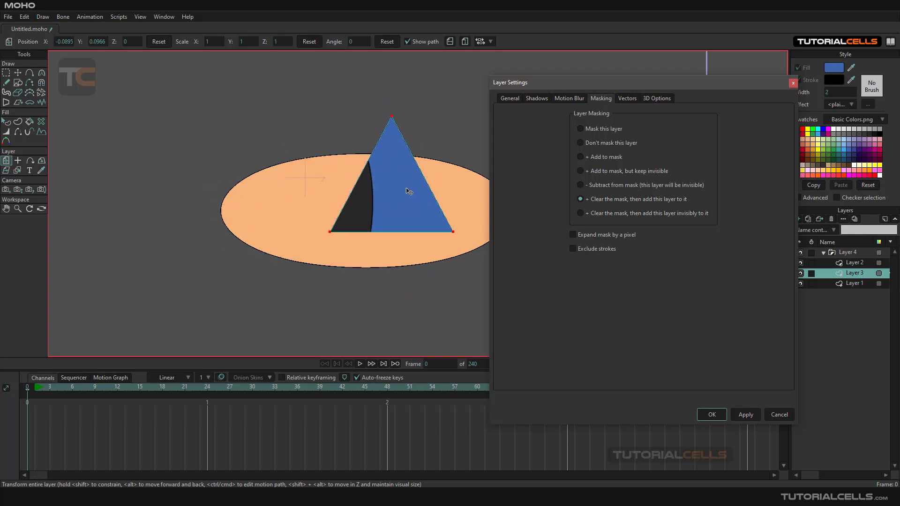
left_click(580, 213)
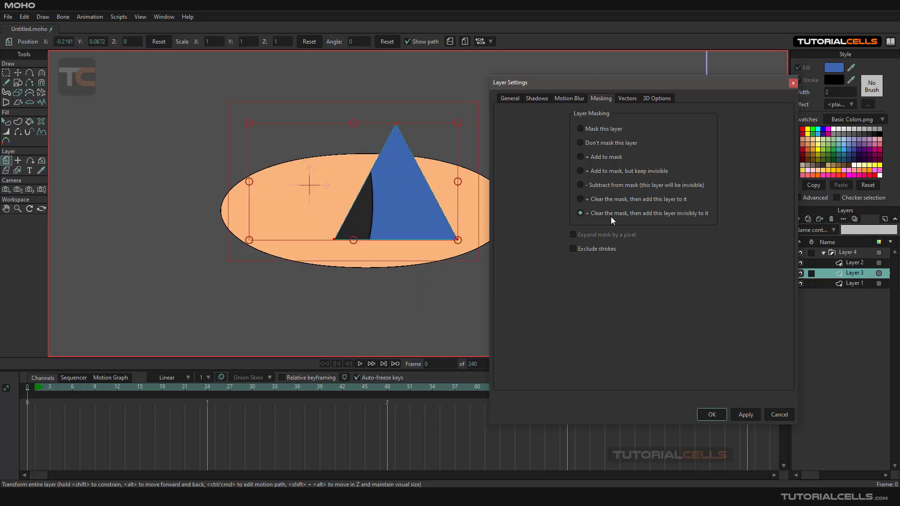
left_click(740, 415)
mouse_move(412, 215)
left_mouse_down()
mouse_move(328, 254)
mouse_move(335, 161)
mouse_move(377, 157)
mouse_move(385, 277)
mouse_move(336, 238)
mouse_move(412, 184)
mouse_move(411, 217)
mouse_move(364, 253)
mouse_move(408, 203)
mouse_move(412, 213)
left_mouse_up()
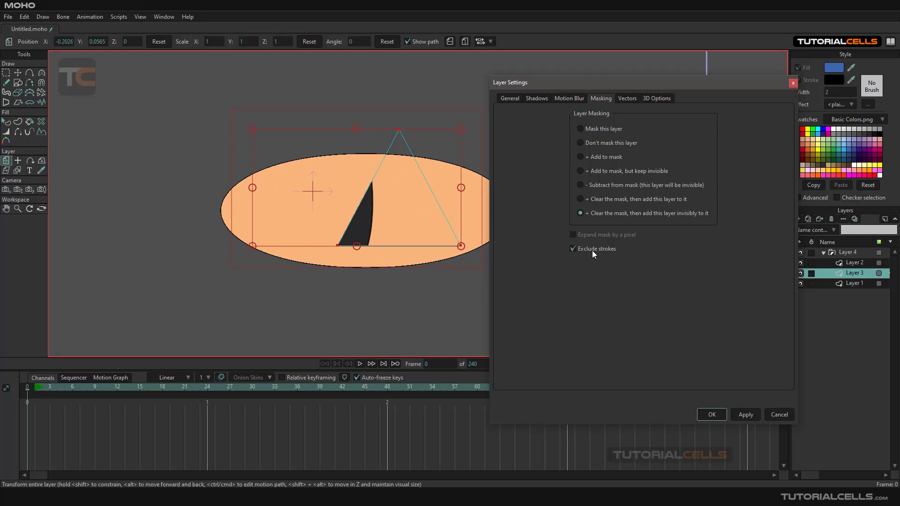
left_click(711, 415)
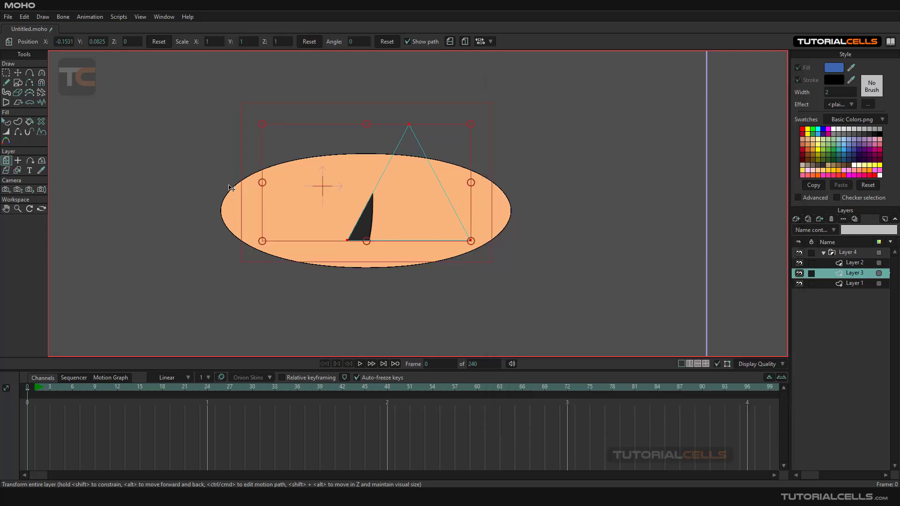
Step: Select the triangle shape on Layer 3 and thicken its stroke to a width of 11
left_click(6, 132)
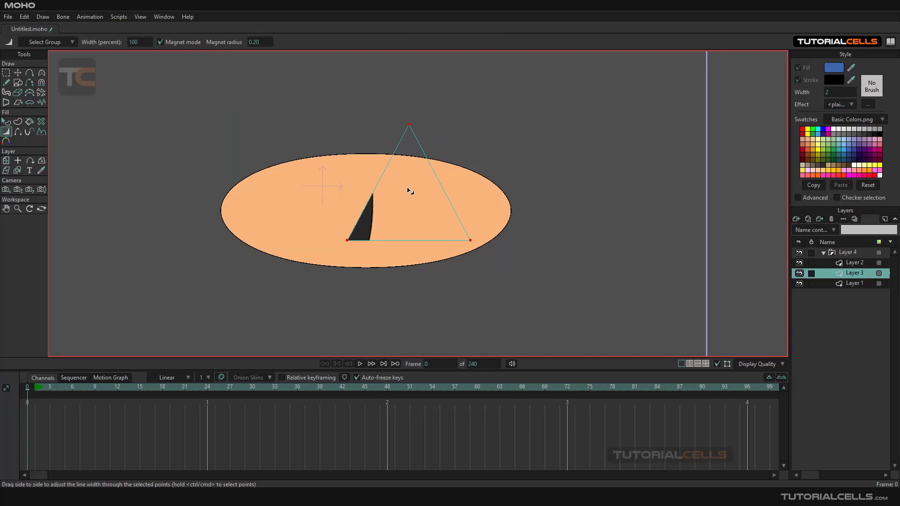
left_click(6, 122)
left_click(402, 183)
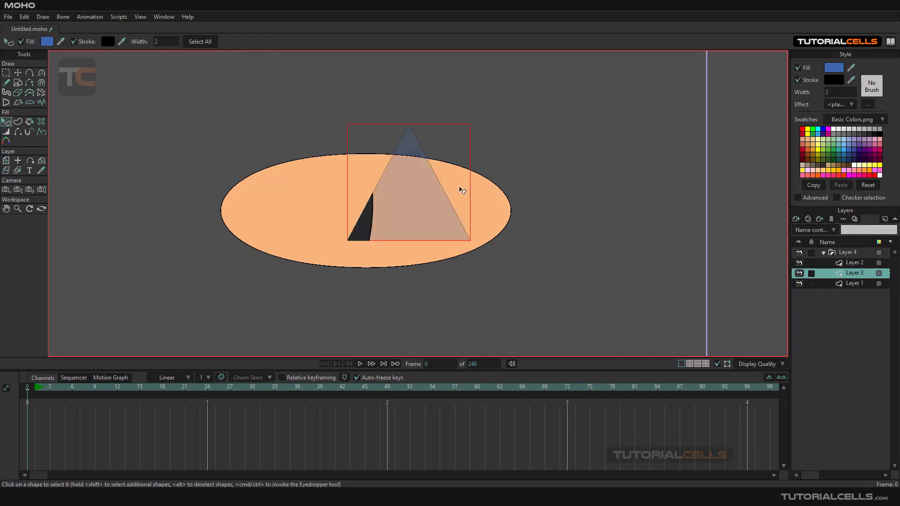
left_click_drag(835, 92, 839, 93)
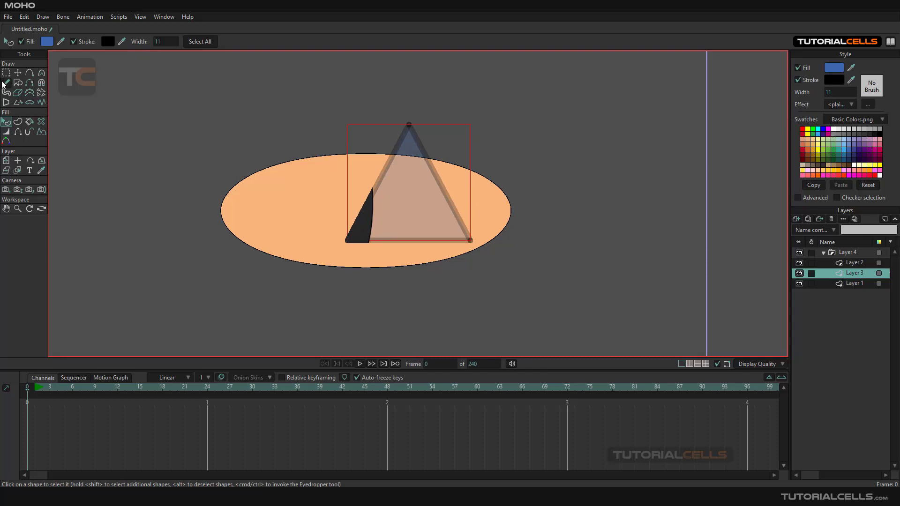
key("t")
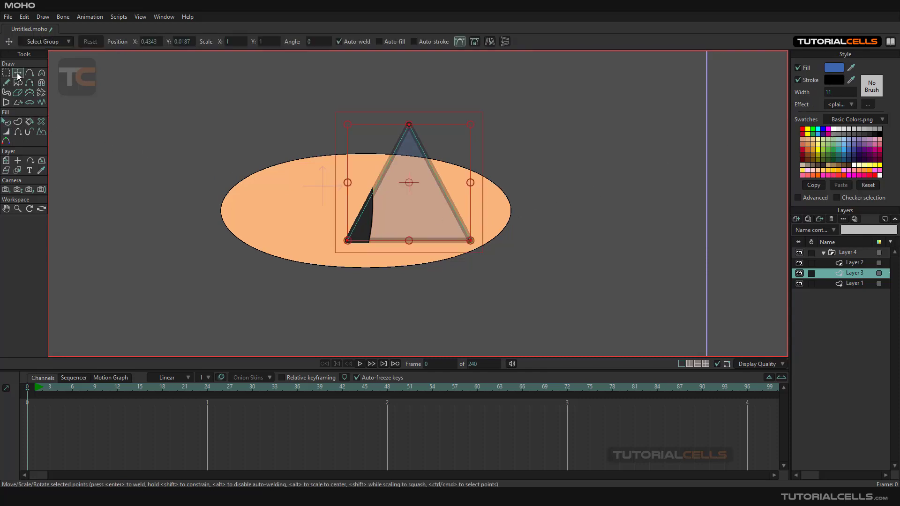
left_click(6, 161)
Step: Apply Exclude strokes in Layer 3's masking settings and move its triangle down to the orange ellipse's lower edge
left_click(846, 264)
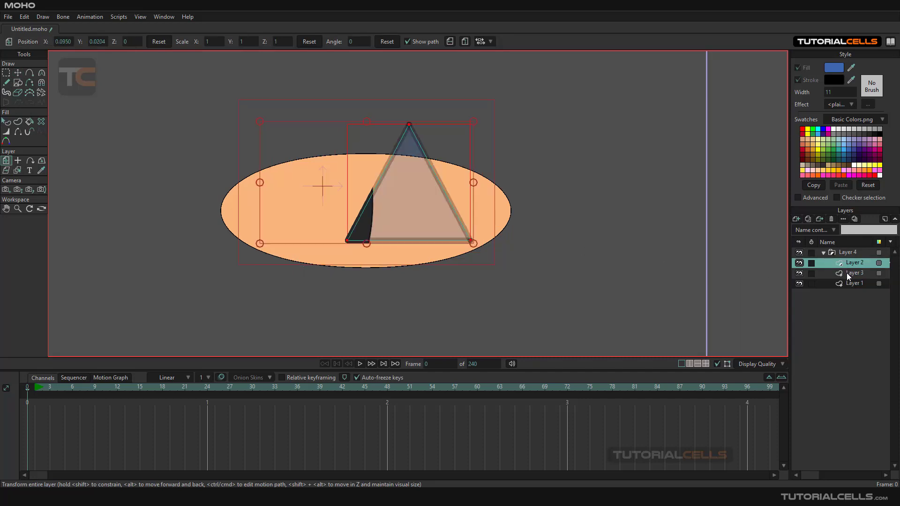
double_click(846, 273)
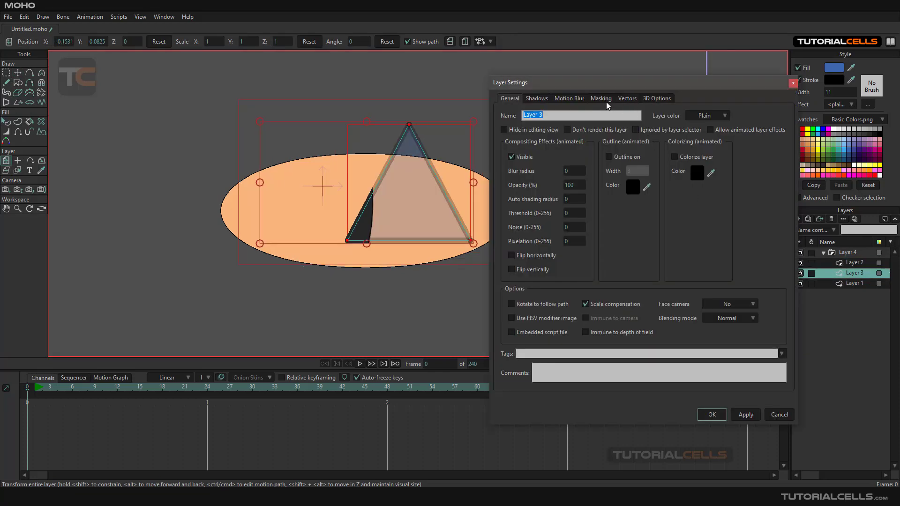
left_click(603, 99)
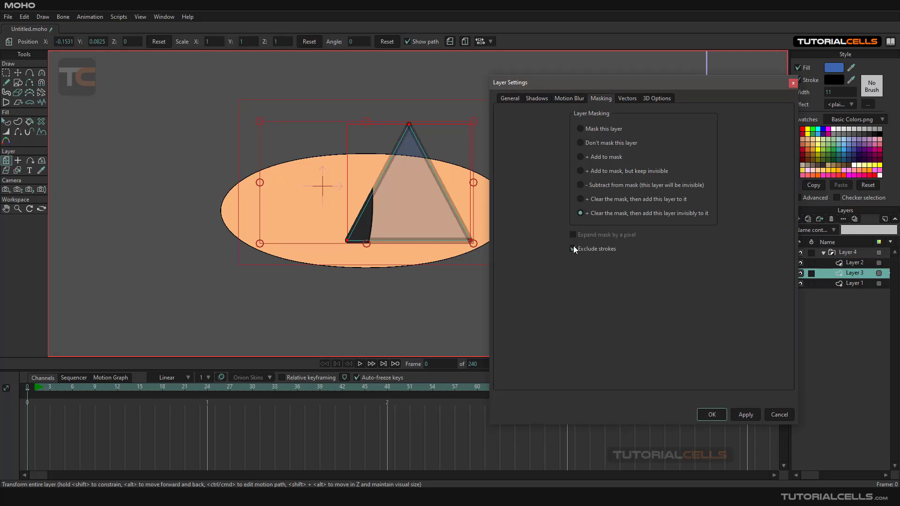
left_click(741, 416)
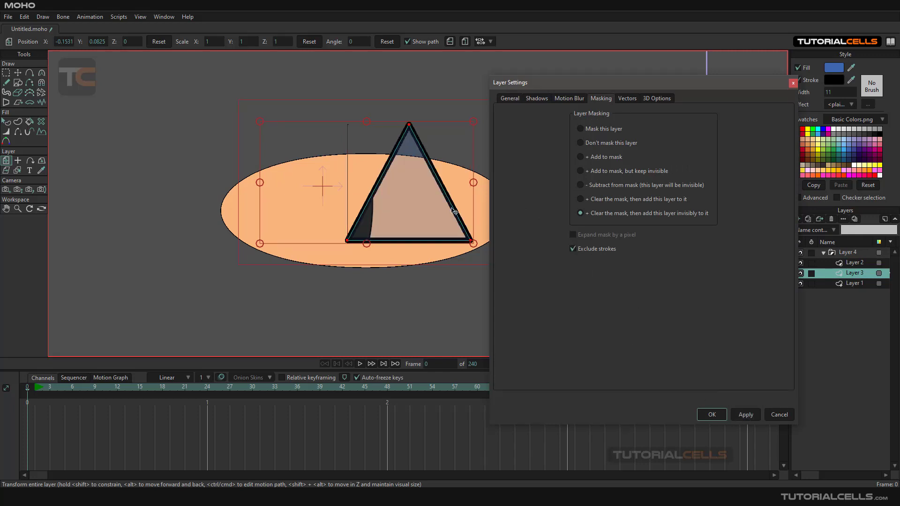
mouse_move(452, 211)
left_mouse_down()
mouse_move(339, 155)
mouse_move(308, 206)
mouse_move(321, 250)
mouse_move(359, 267)
mouse_move(381, 256)
mouse_move(389, 182)
mouse_move(348, 162)
mouse_move(422, 262)
mouse_move(398, 174)
mouse_move(398, 281)
mouse_move(438, 246)
left_mouse_up()
left_click(572, 249)
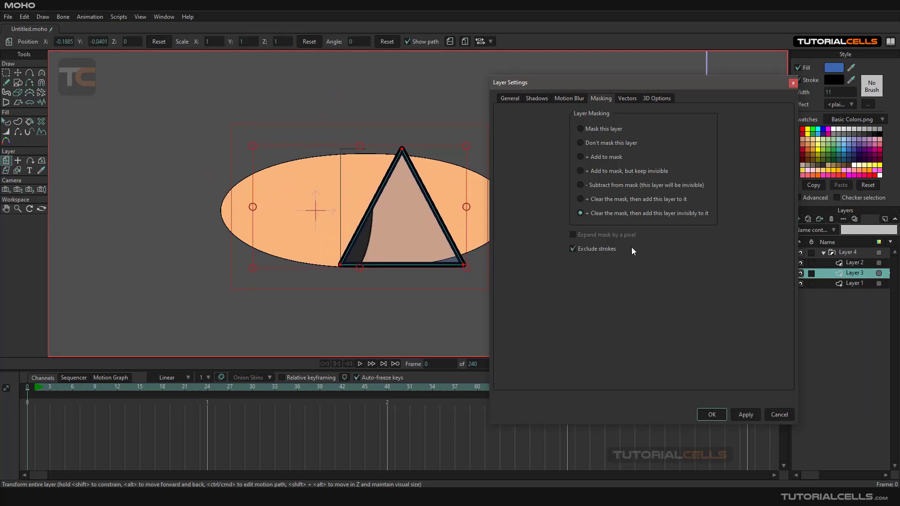
Step: Apply Mask this layer to Layer 3, then move its triangle down and right past the orange ellipse's lower edge
left_click(592, 161)
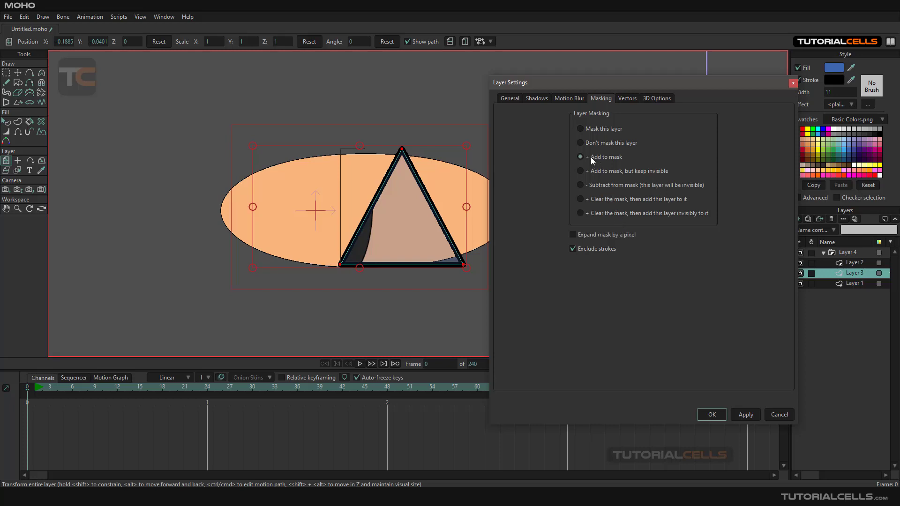
left_click(591, 128)
left_click(745, 415)
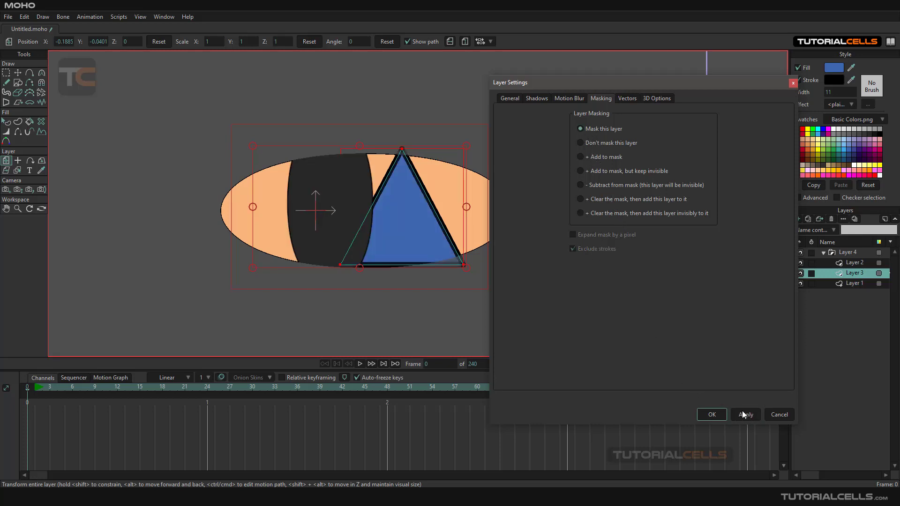
left_click_drag(410, 224, 422, 245)
left_click(837, 284)
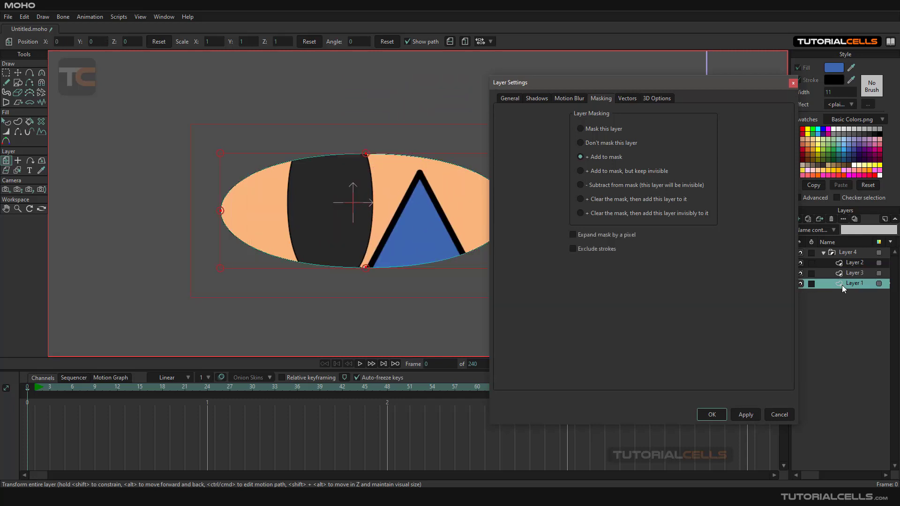
left_click(778, 415)
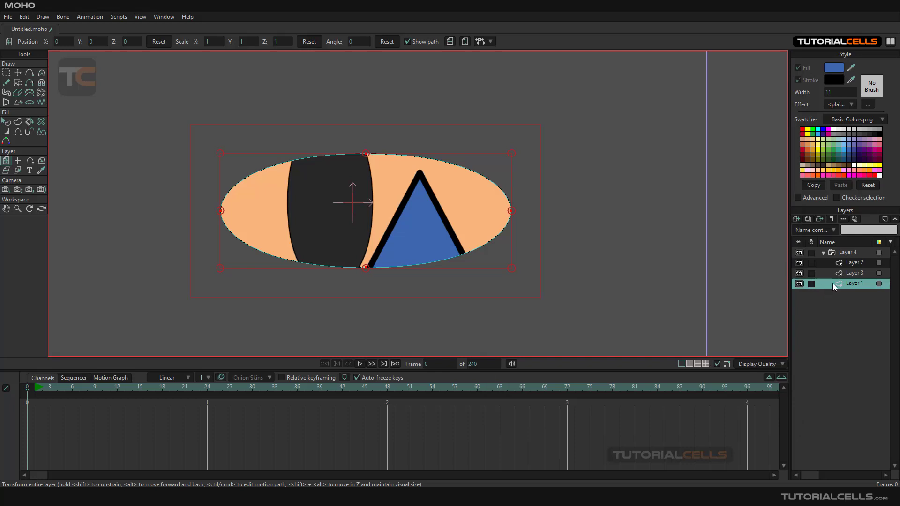
Step: Select Layers 3, 2 and 1 in turn to compare each shape's full outline with its masked area
left_click(856, 274)
left_click(856, 266)
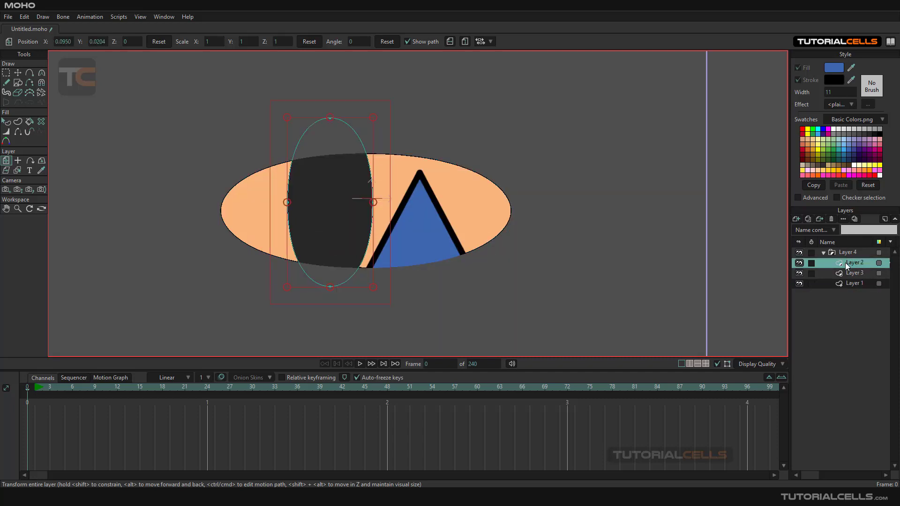
left_click(849, 274)
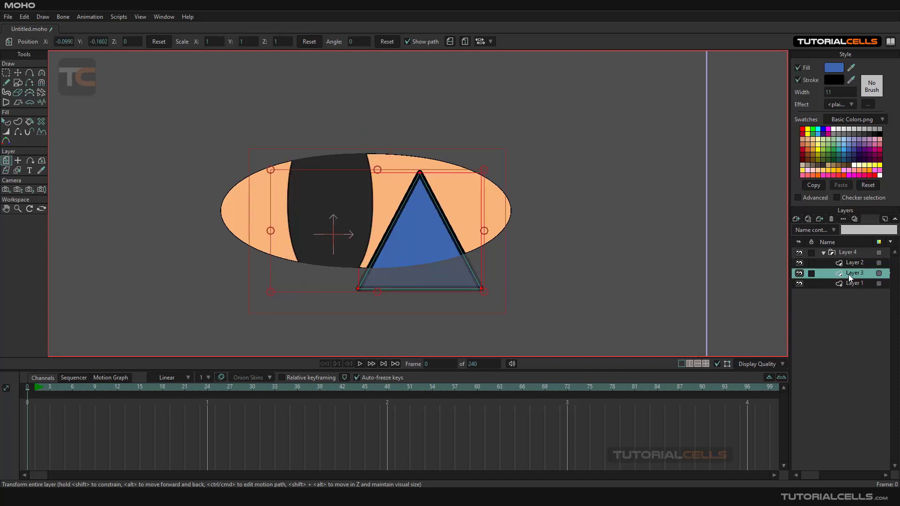
left_click(845, 283)
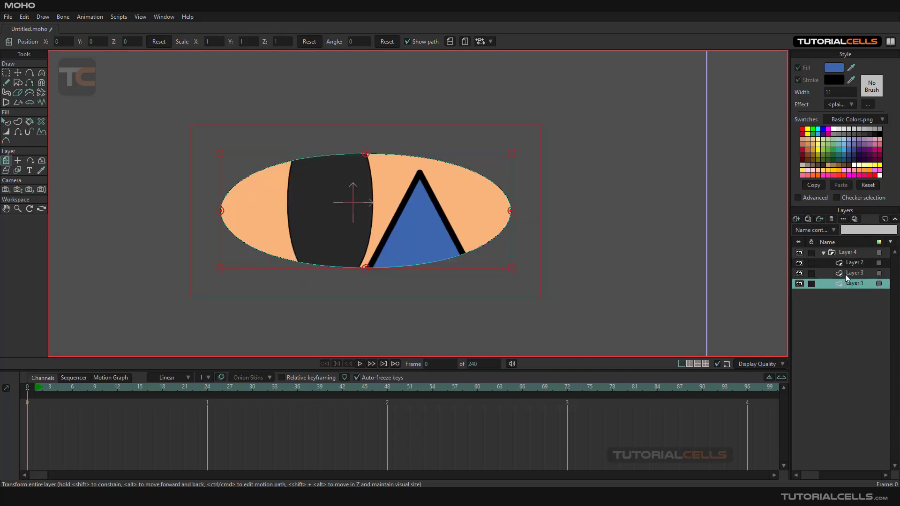
left_click(848, 273)
left_click(851, 263)
left_click(850, 286)
Step: Review Layer 3's layer masking options and close its settings without changes
left_click(851, 273)
double_click(851, 274)
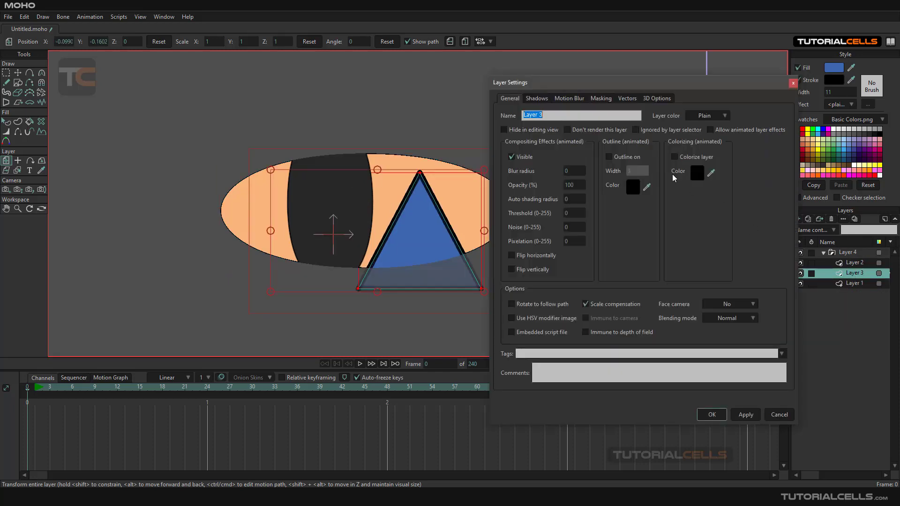
left_click(600, 99)
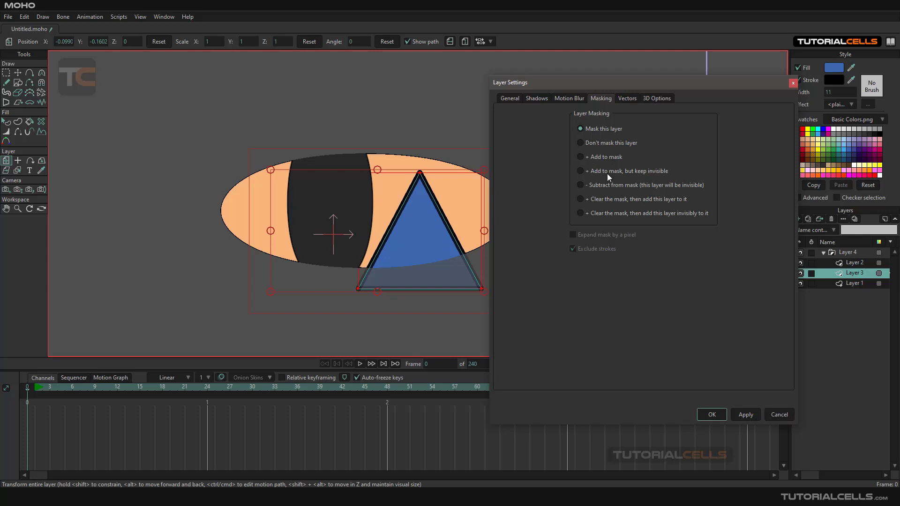
left_click(768, 414)
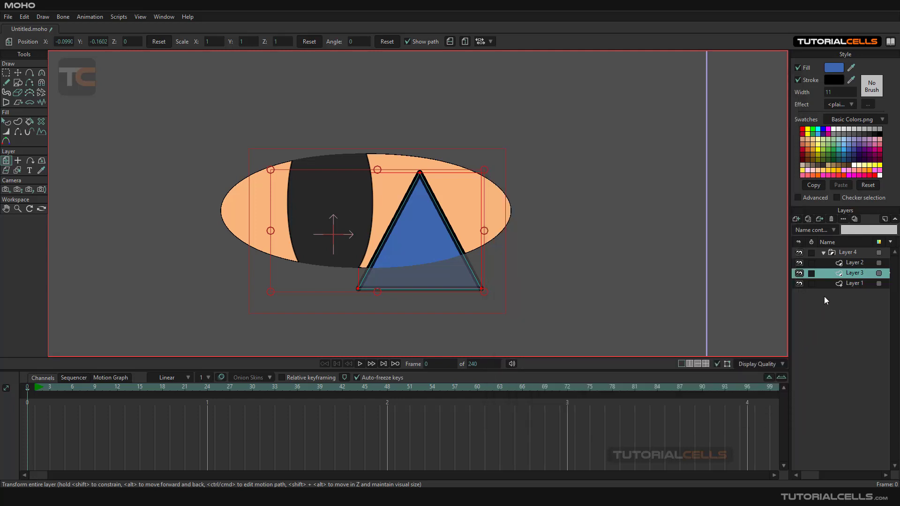
Step: Examine the stacking of the shapes on Layers 2 and 3 above the masking ellipse on Layer 1
left_click(847, 285)
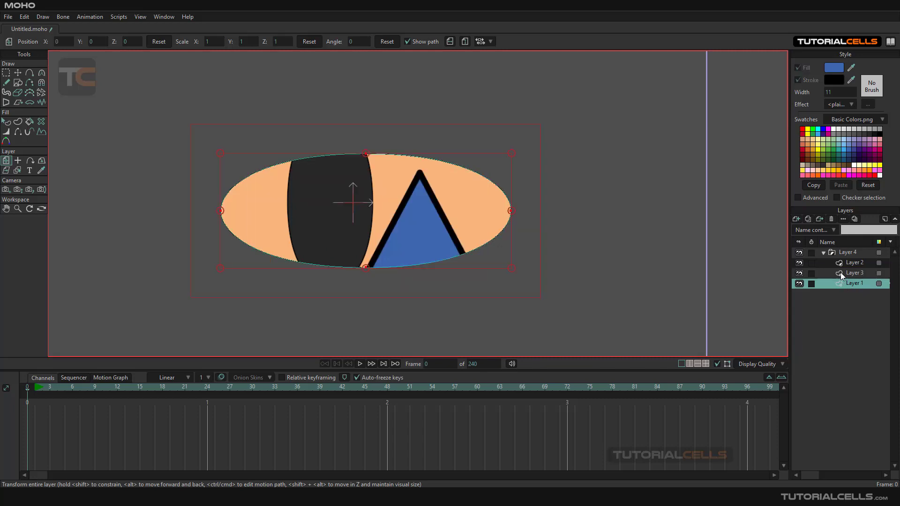
left_click(840, 272)
left_click(842, 263)
left_click(842, 275)
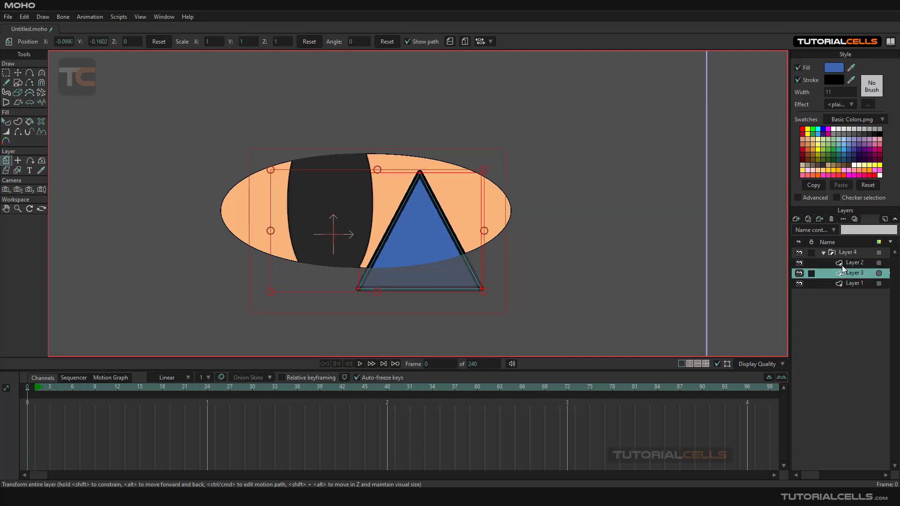
left_click(841, 266)
left_click(843, 274)
left_click(842, 265)
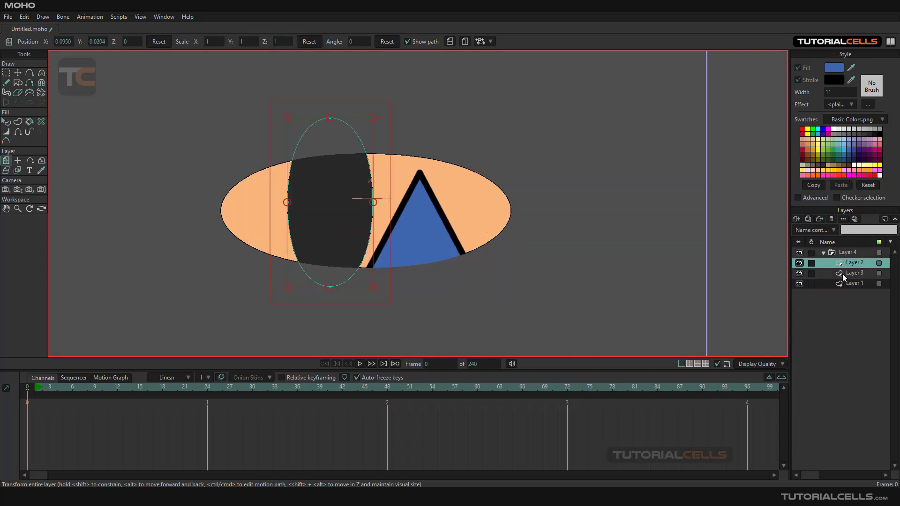
left_click(842, 274)
left_click(840, 284)
left_click(841, 273)
left_click(842, 262)
Step: Review the group mask options of Layer 4, keeping Hide all selected
left_click(841, 256)
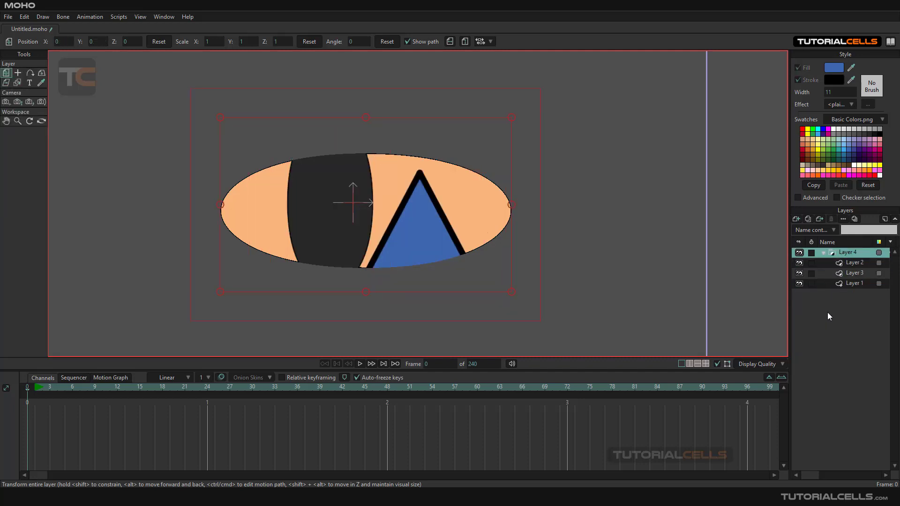
double_click(845, 254)
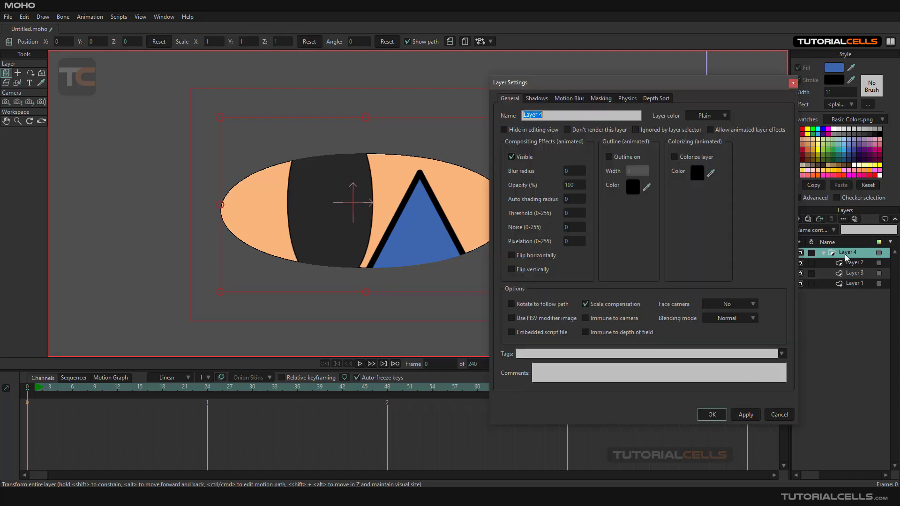
left_click(601, 98)
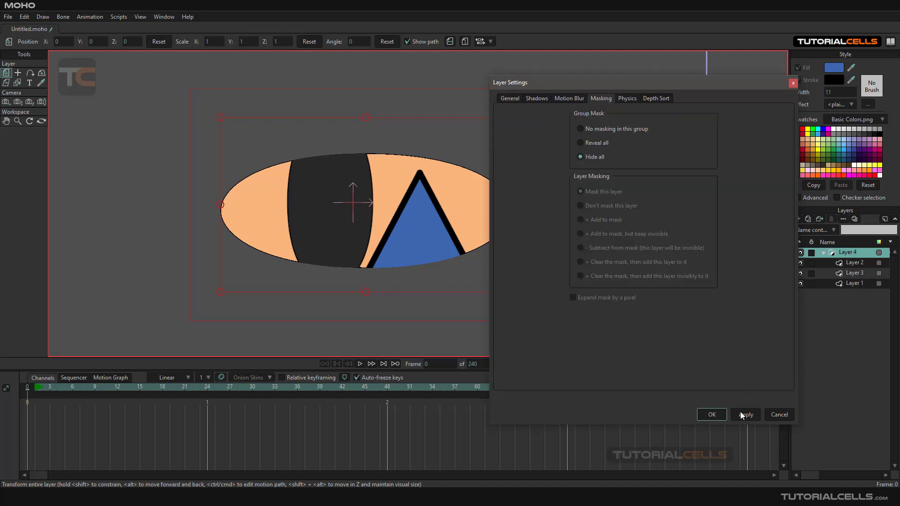
left_click(716, 416)
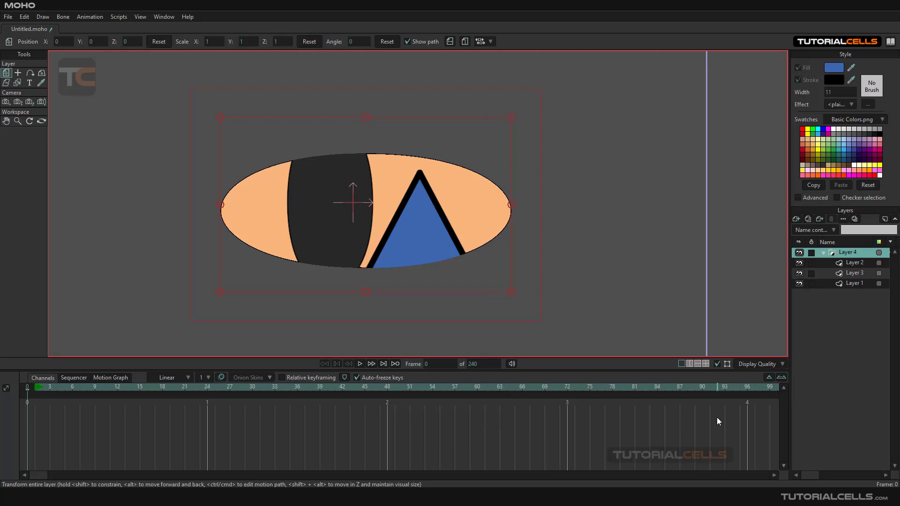
Step: Go through the child layers of Layer 4 again to examine how Layer 1 masks Layers 2 and 3
left_click(848, 284)
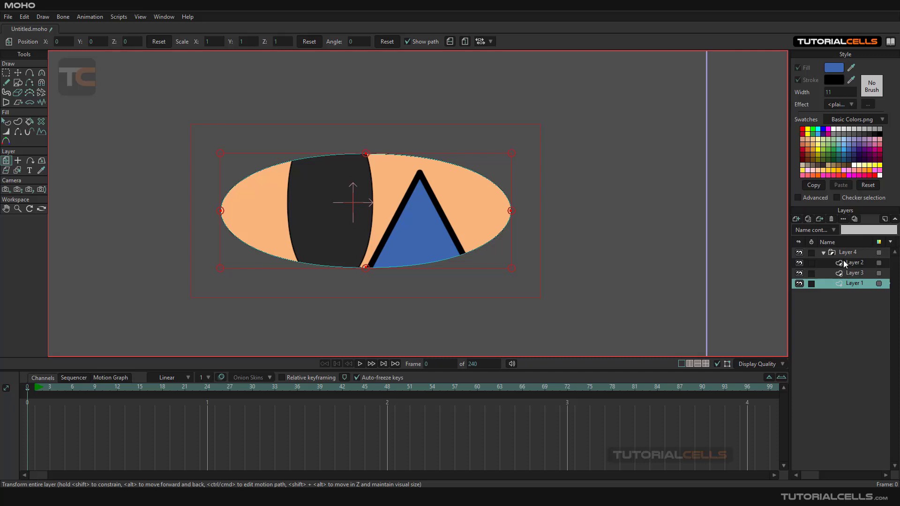
left_click(843, 264)
left_click(846, 273)
left_click(848, 284)
left_click(845, 274)
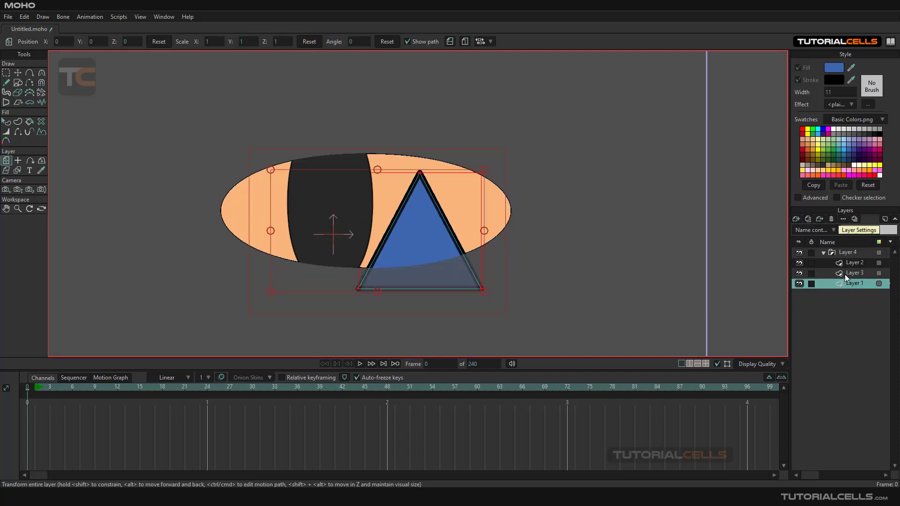
left_click(844, 263)
left_click(842, 283)
left_click(843, 271)
left_click(844, 265)
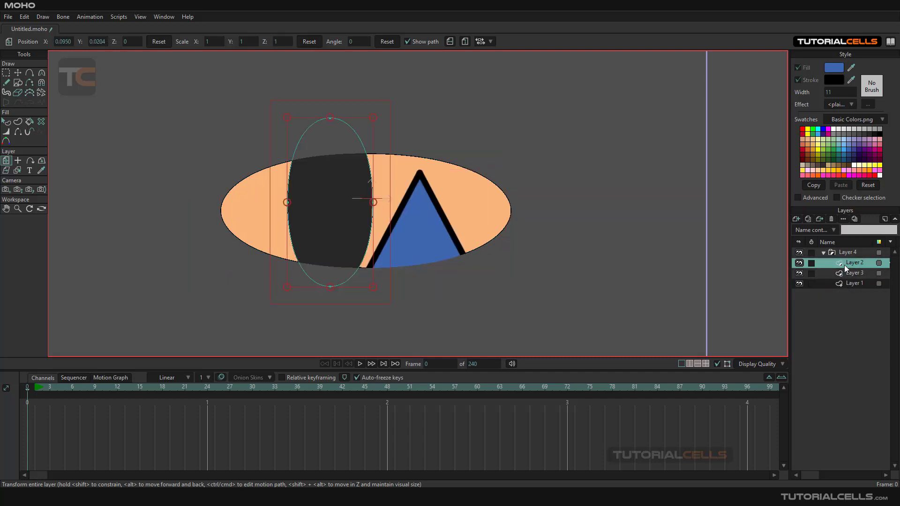
left_click(844, 283)
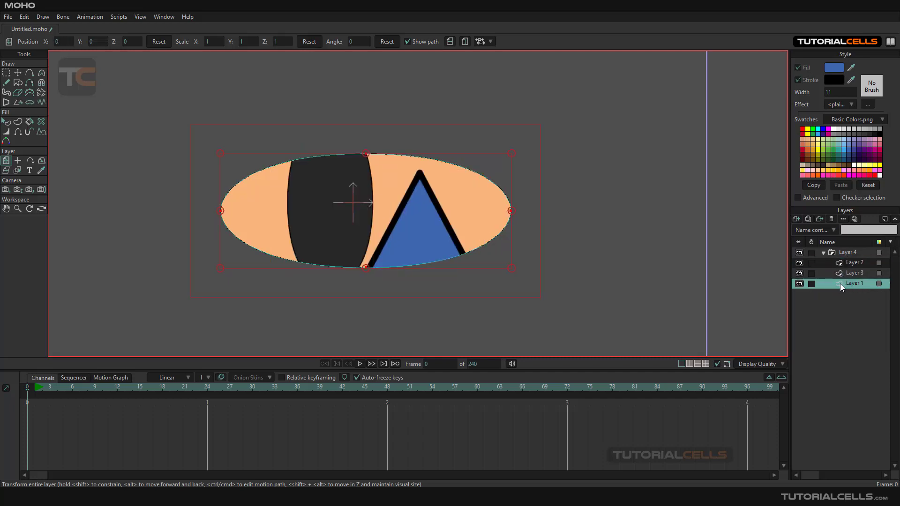
left_click(847, 274)
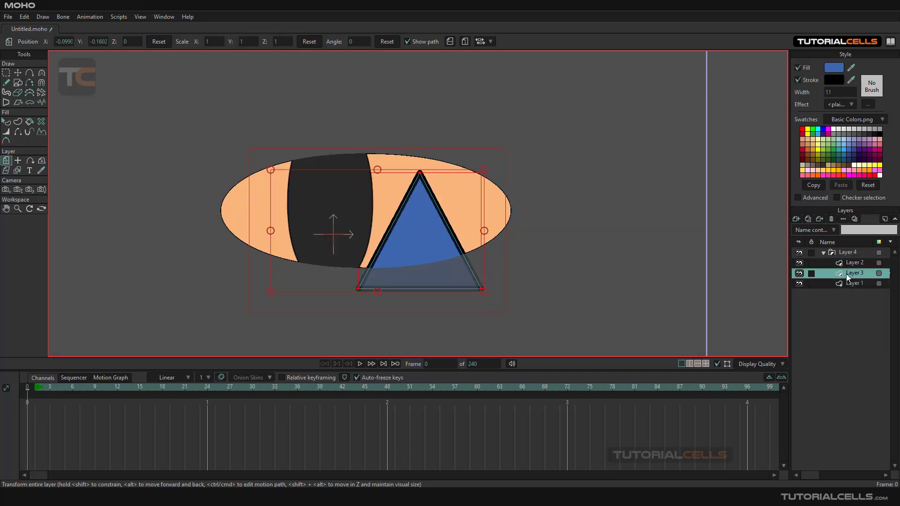